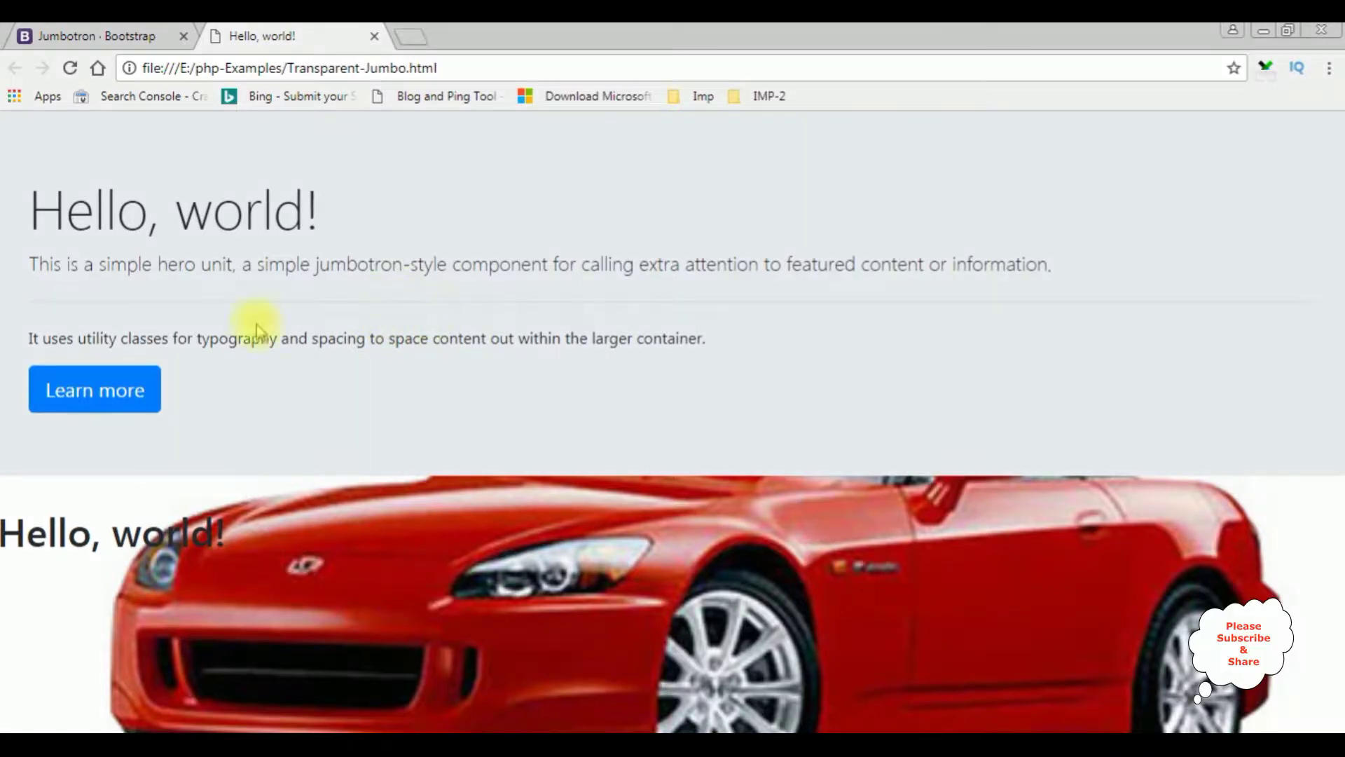
Reload the Transparent-Jumbo.html preview showing the transparent jumbotron over the red car.
left_click(70, 69)
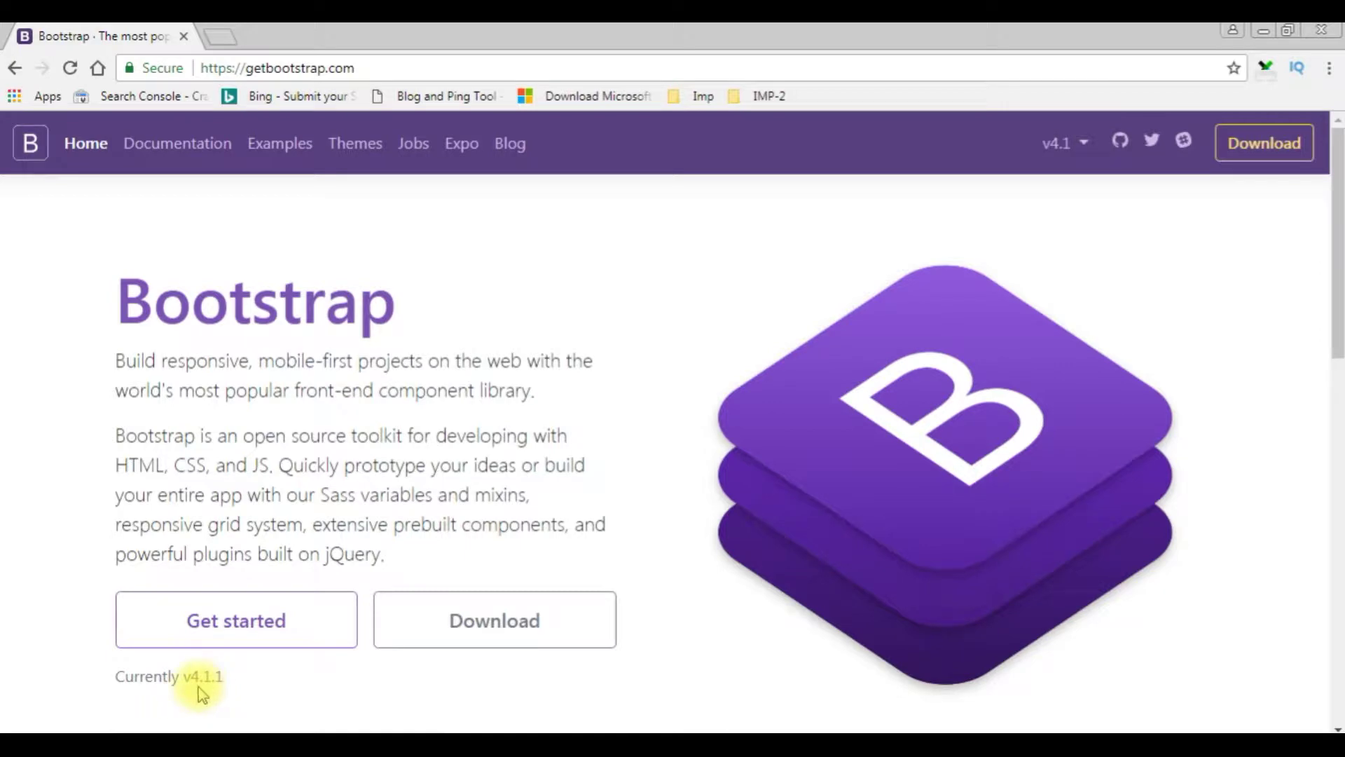
Copy the starter template code from Bootstrap's Getting started page.
left_click(255, 621)
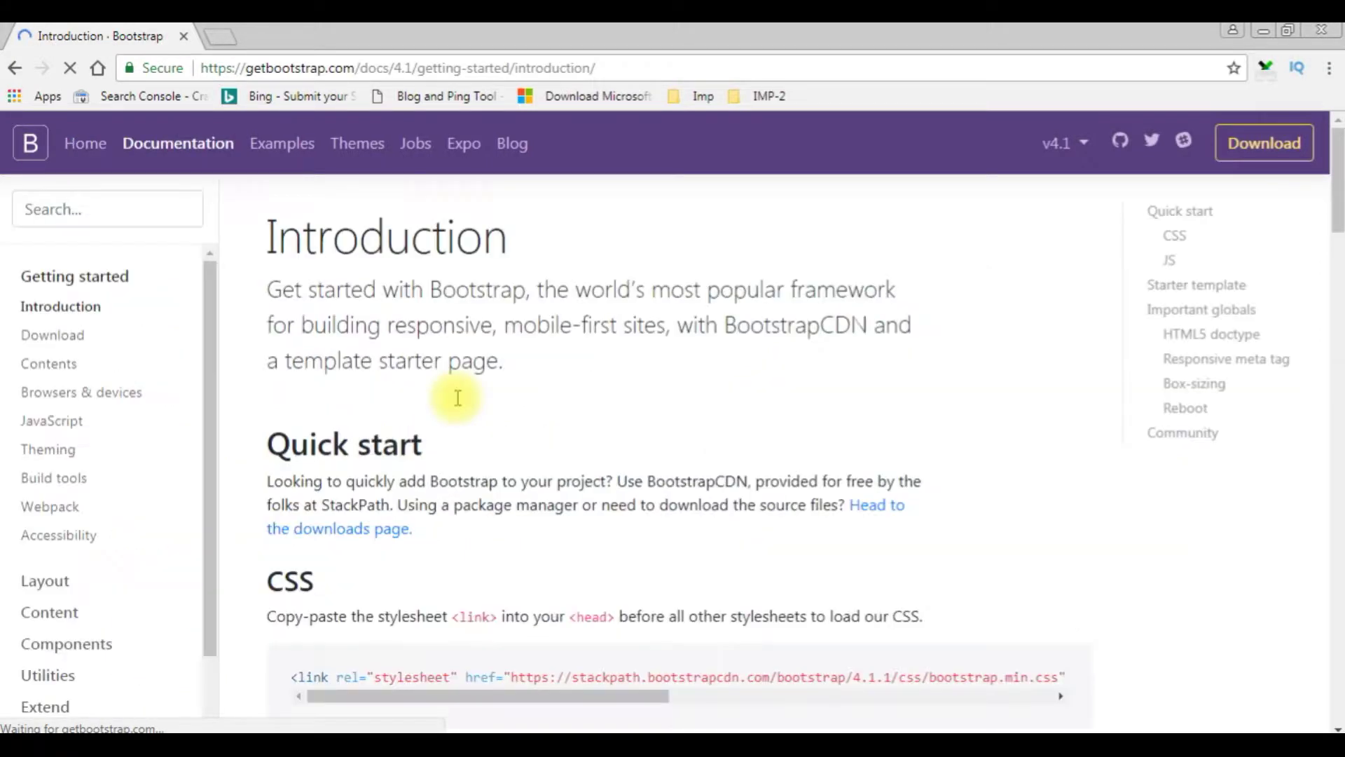
scroll(609, 368, "down", 4)
scroll(608, 367, "down", 3)
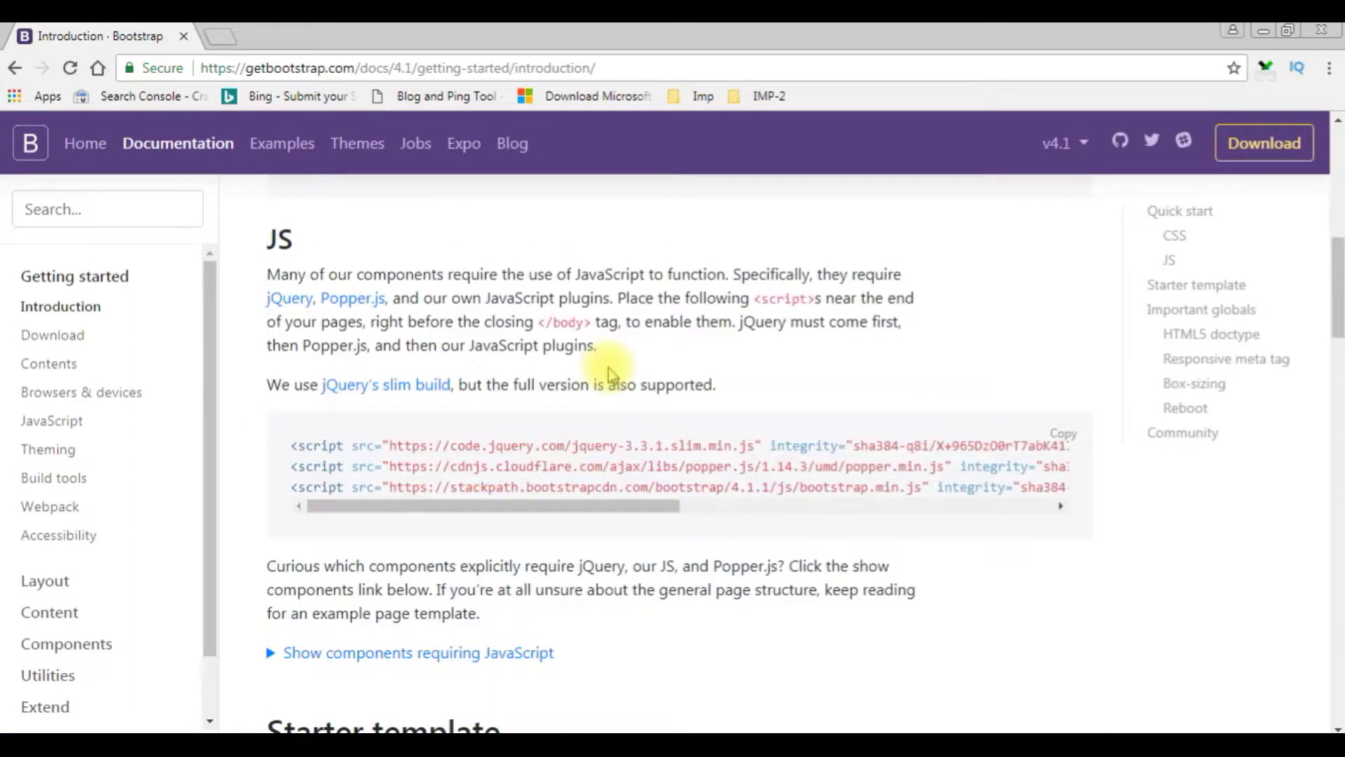
scroll(605, 363, "down", 4)
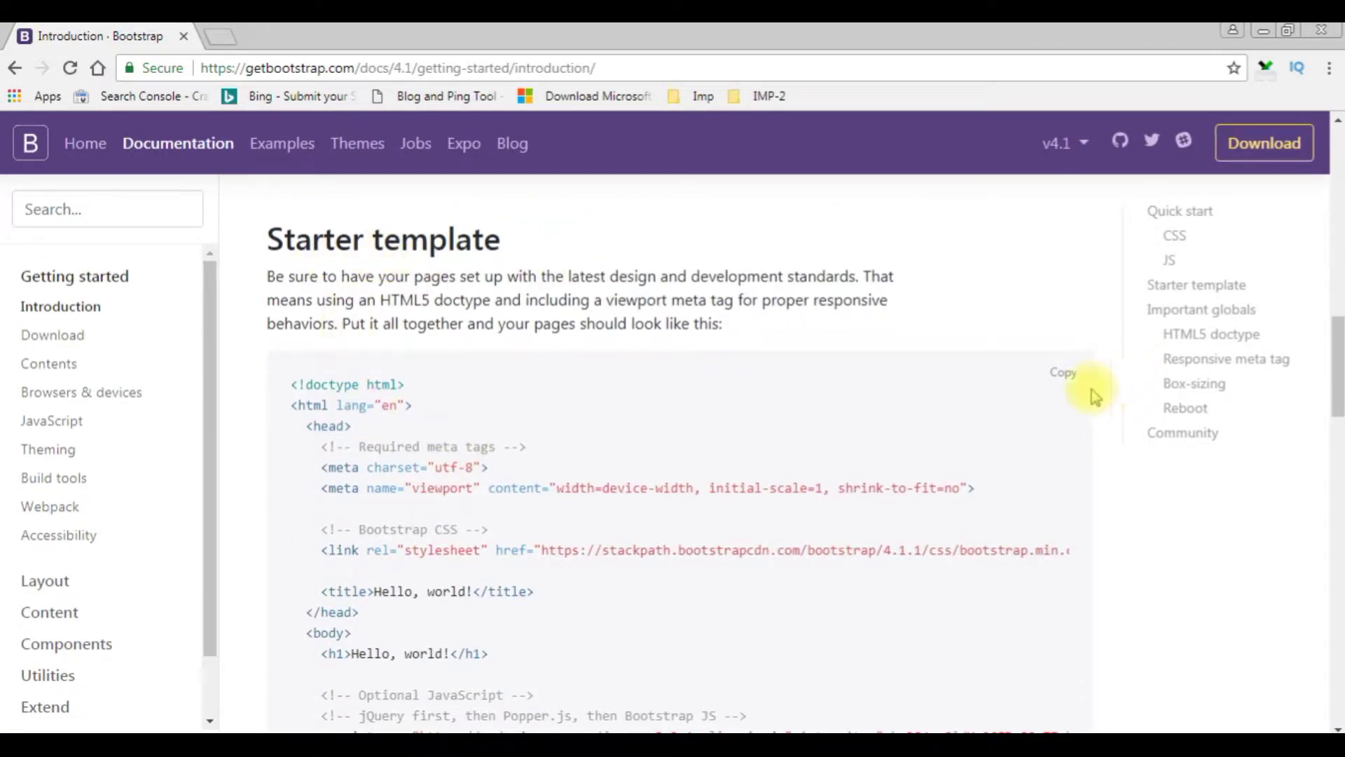
left_click(1064, 383)
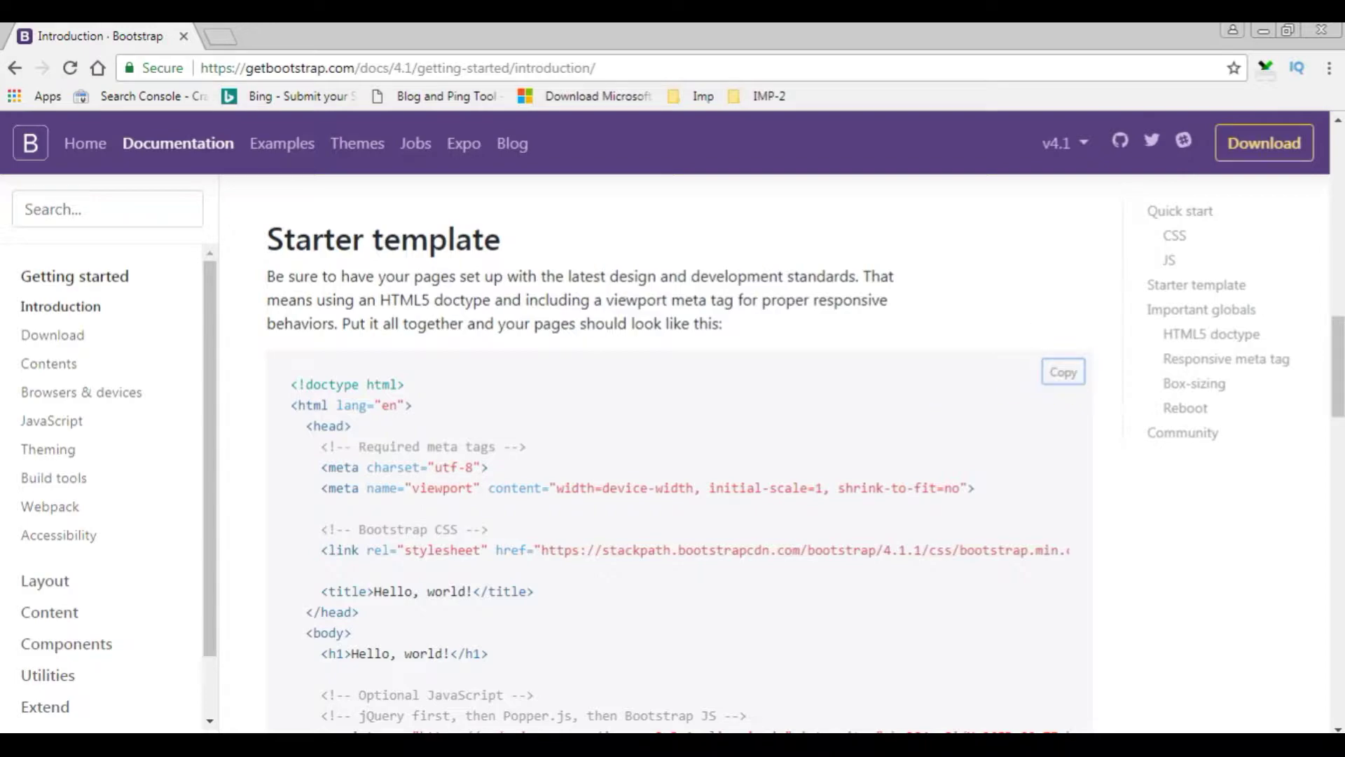
key("alt+Tab")
Paste the starter template and save it as Transparent-Jumbo.html in php-Examples.
left_click(238, 272)
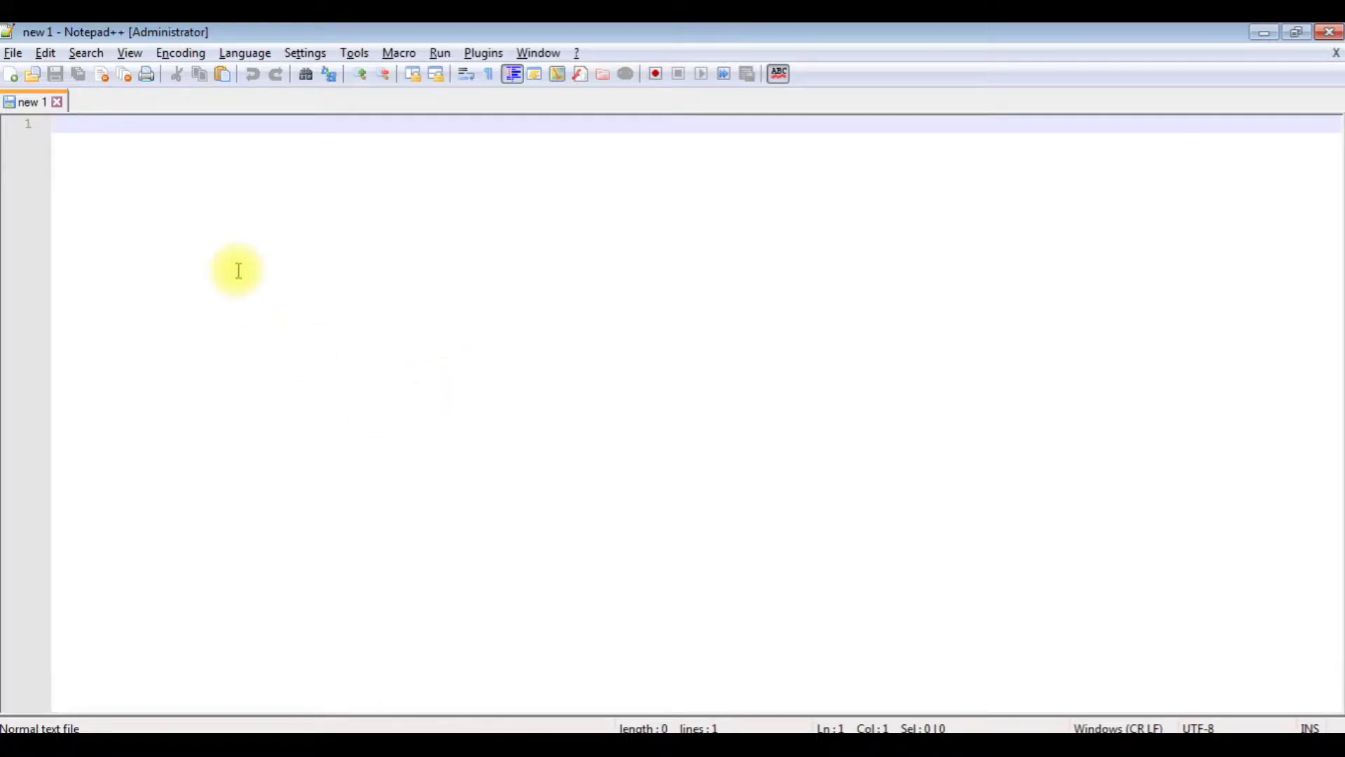
key("ctrl+v")
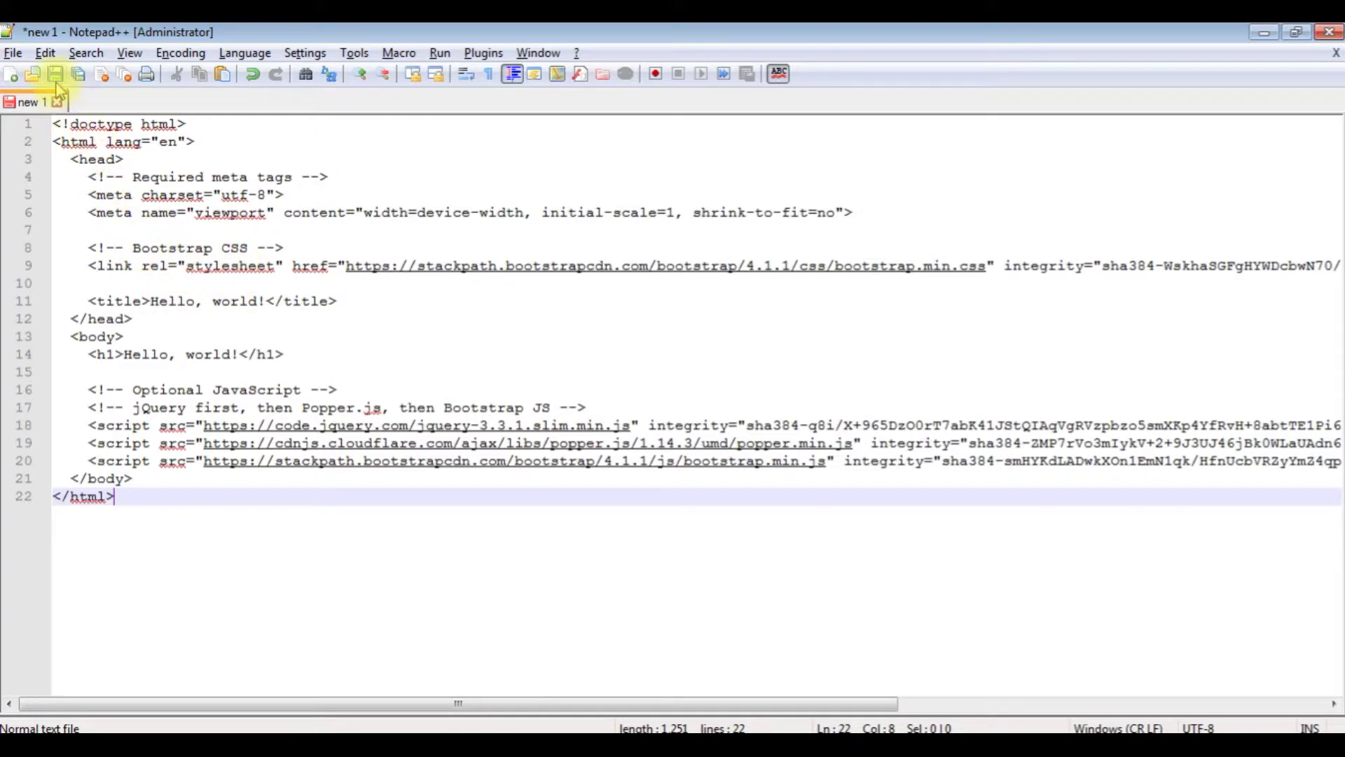
left_click(54, 74)
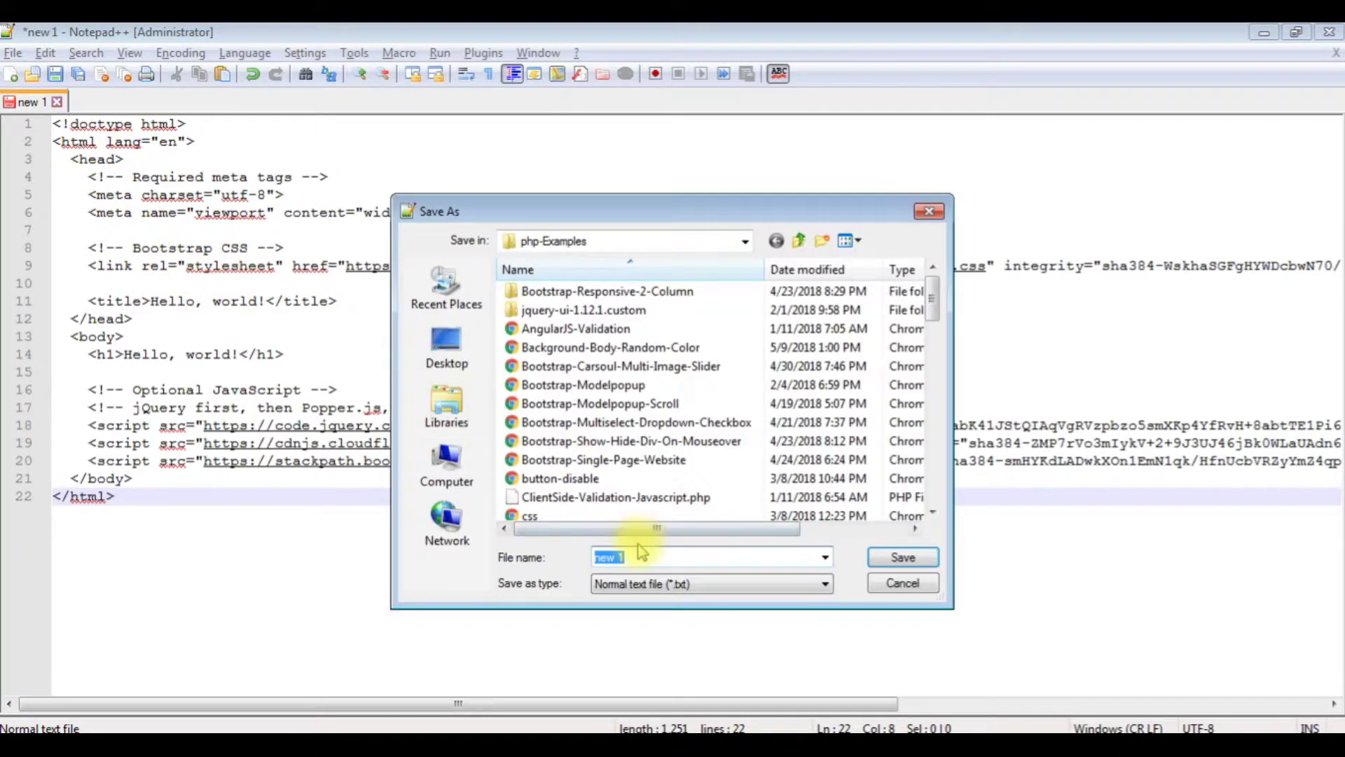
type("Transparent-")
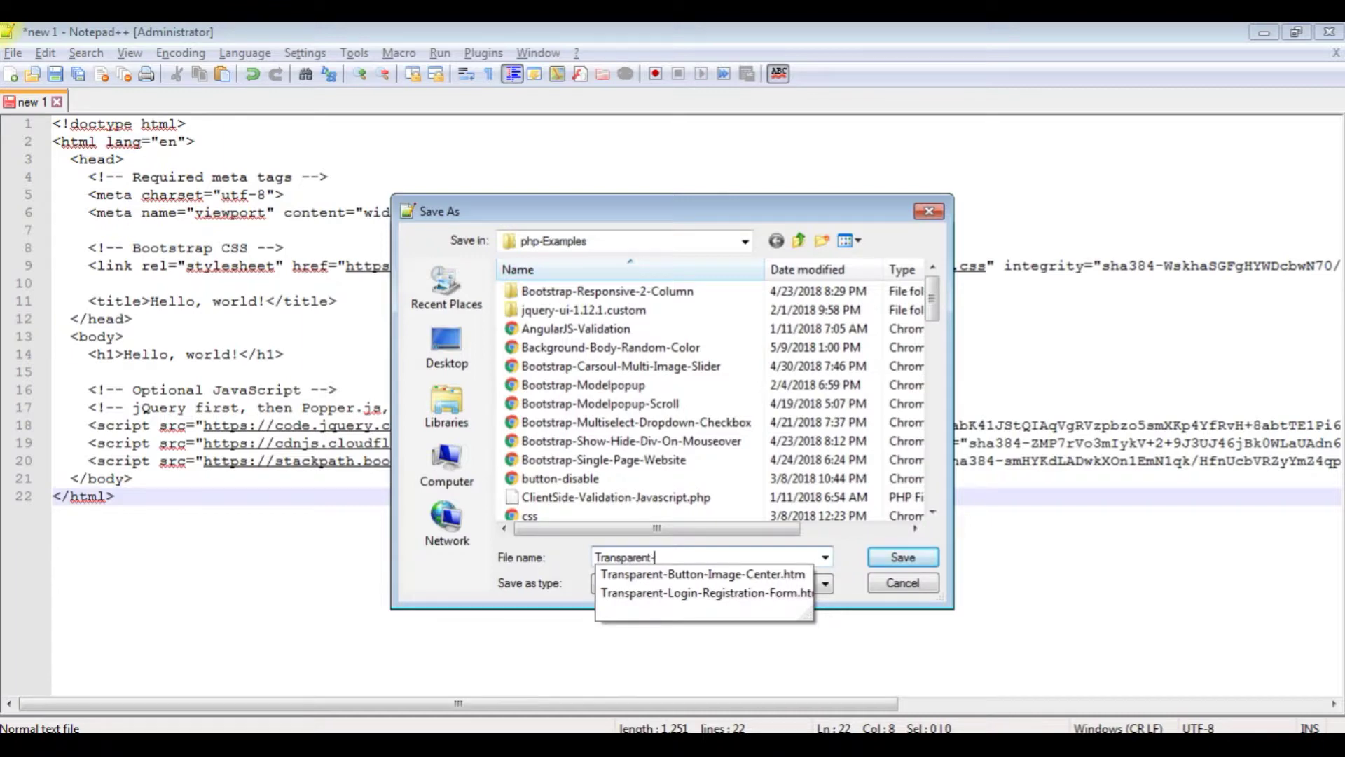
type("Jumbo.")
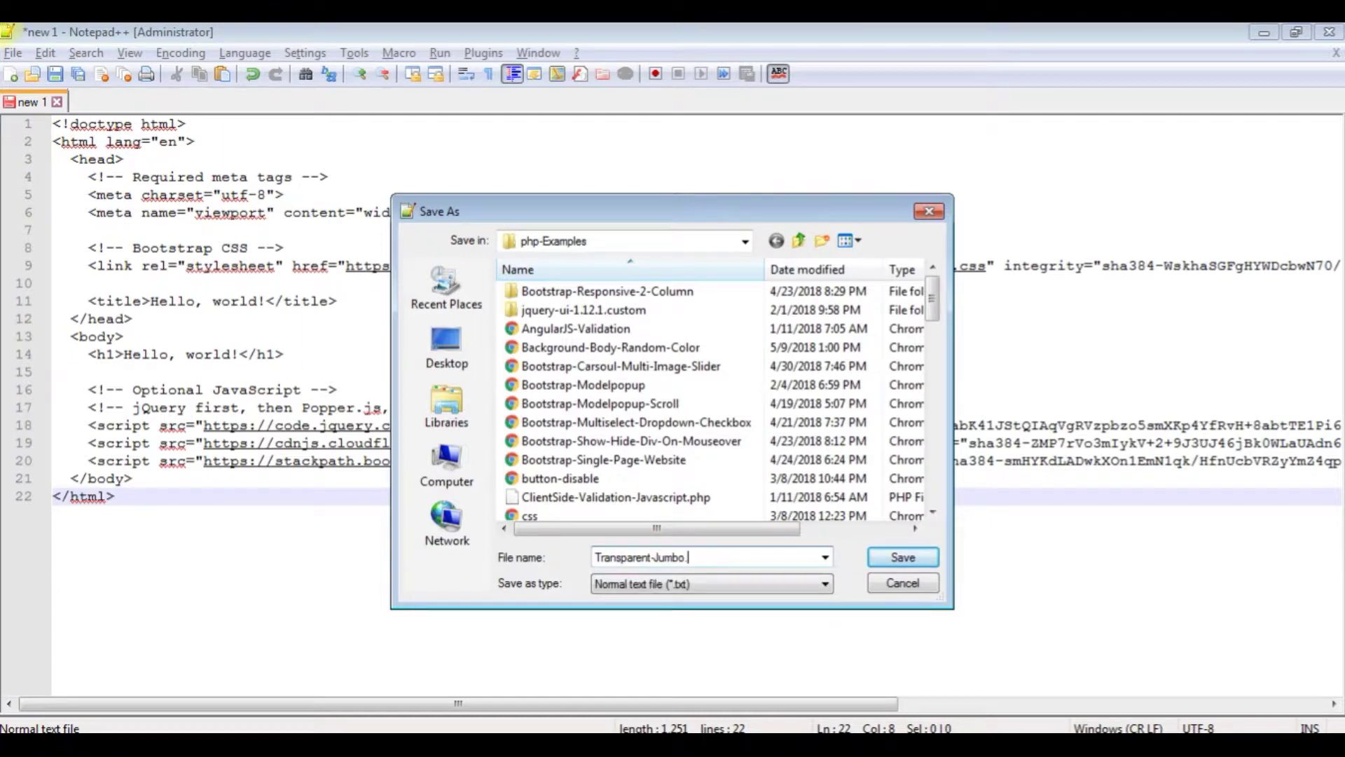
type("html")
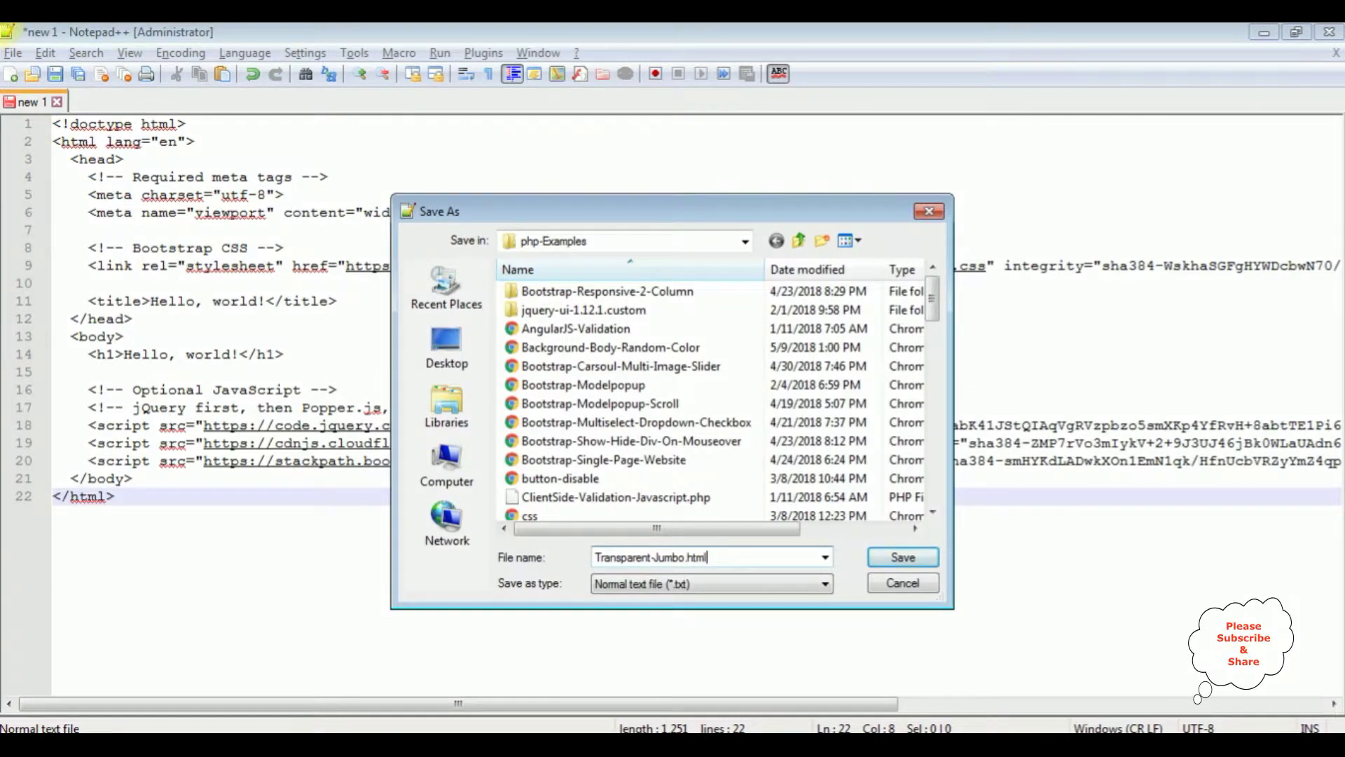
key("Return")
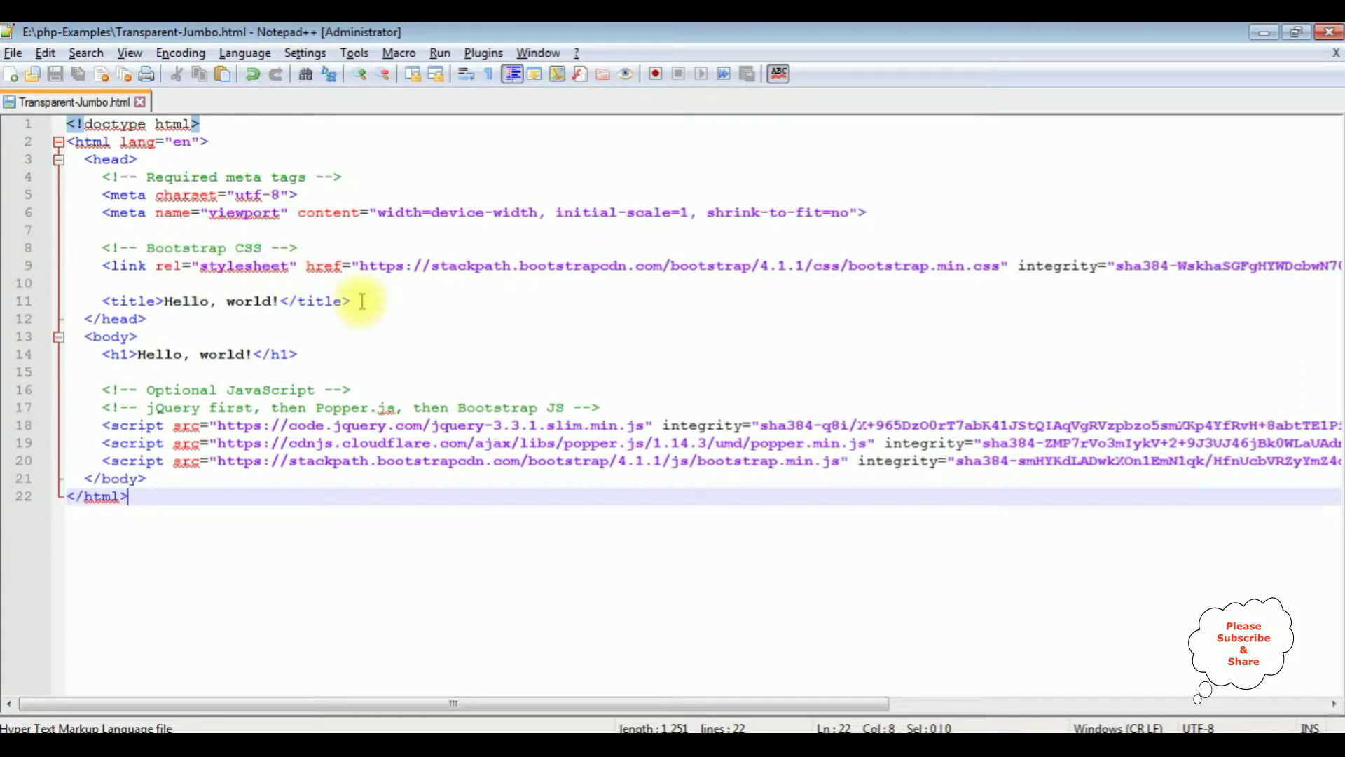
Search the Bootstrap docs for 'jumb' and copy the Jumbotron example code.
key("alt+Tab")
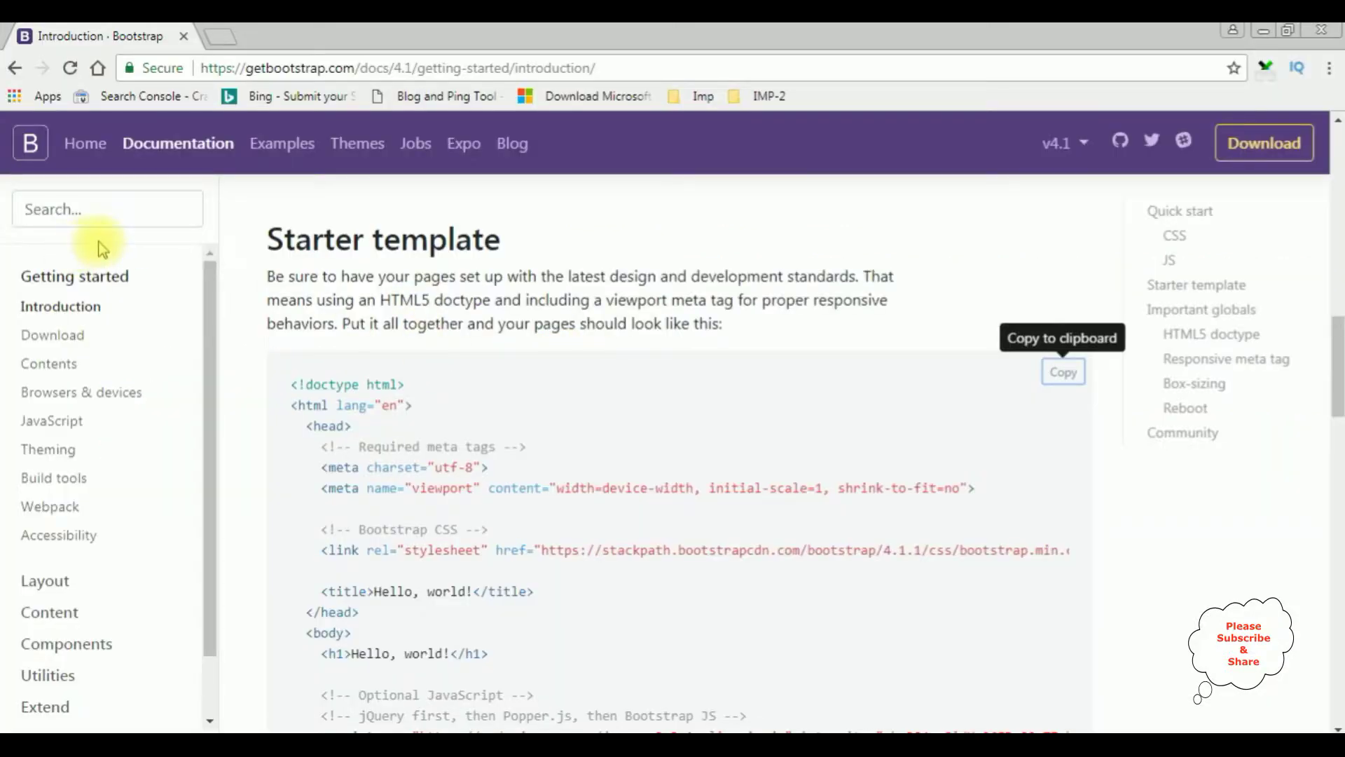
left_click(79, 213)
type("ju")
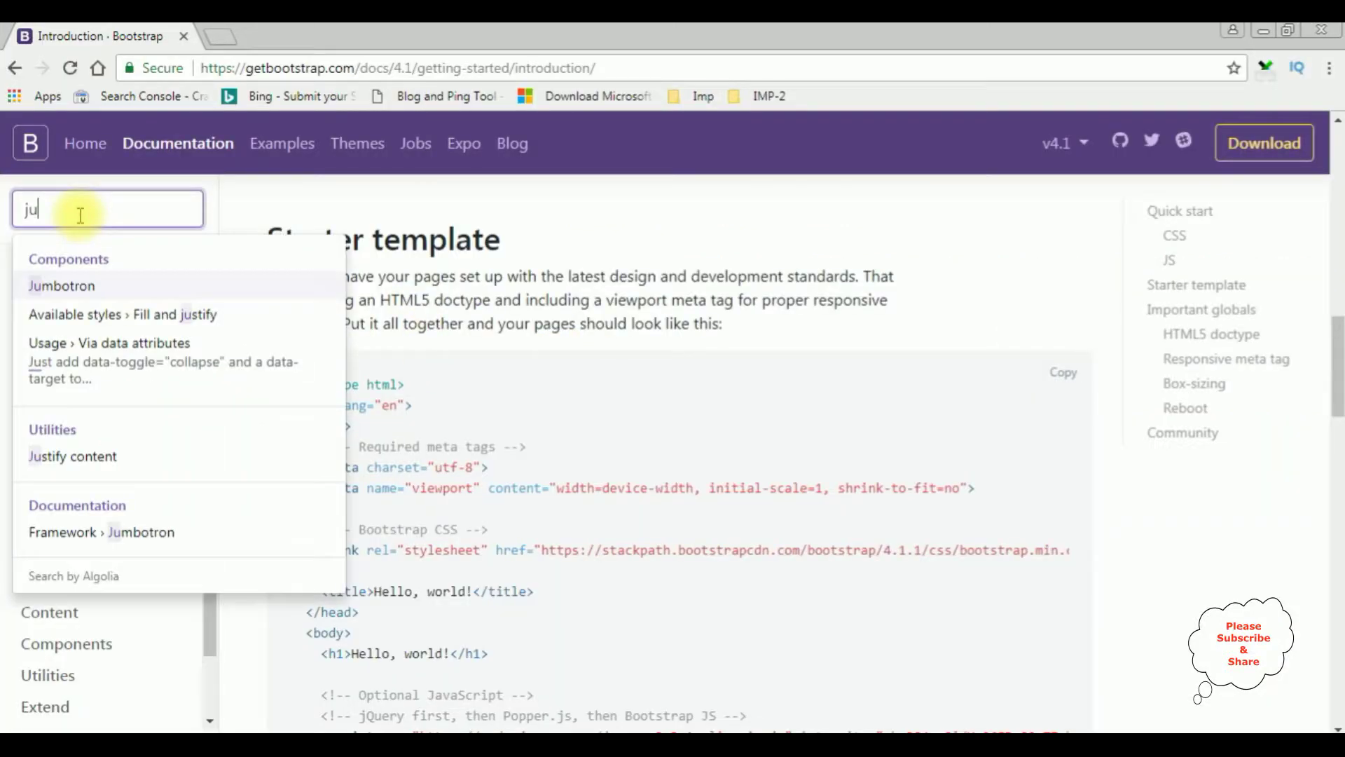
type("mb")
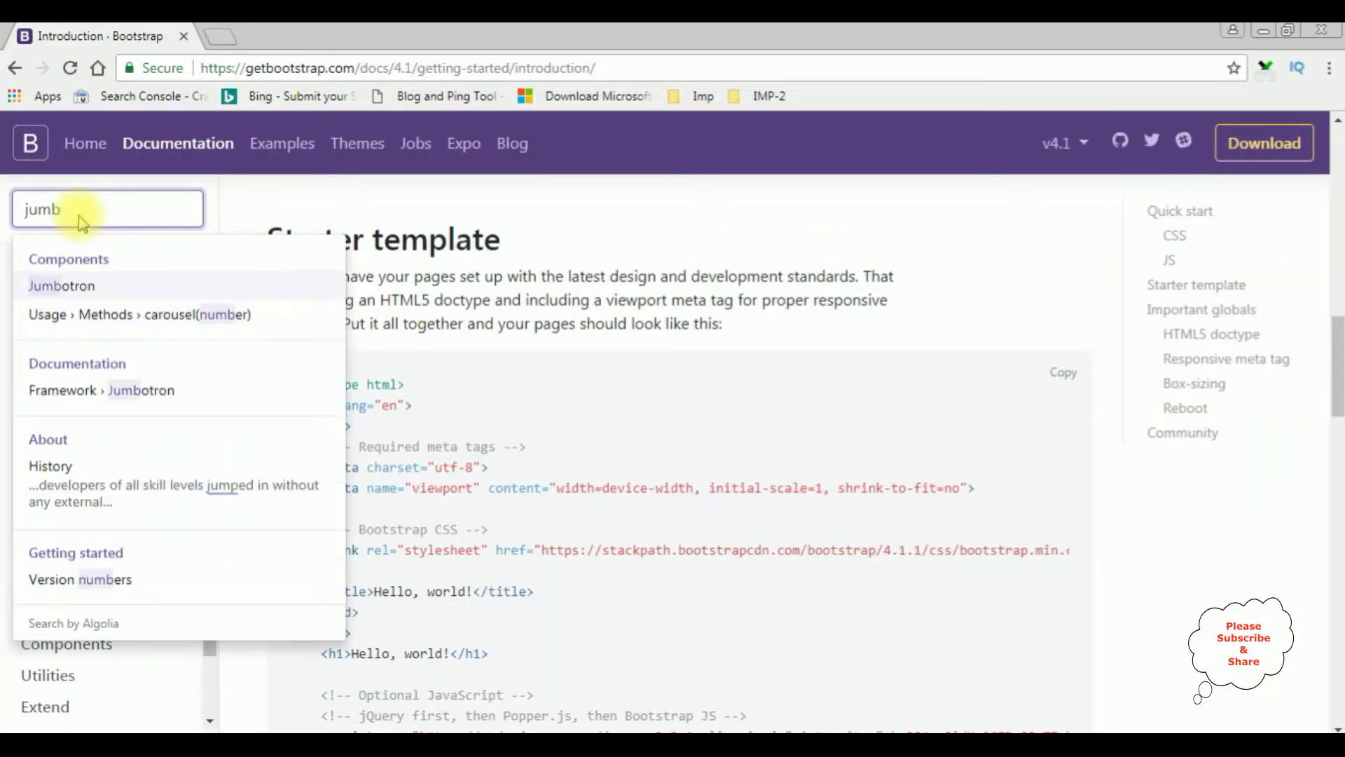
key("Return")
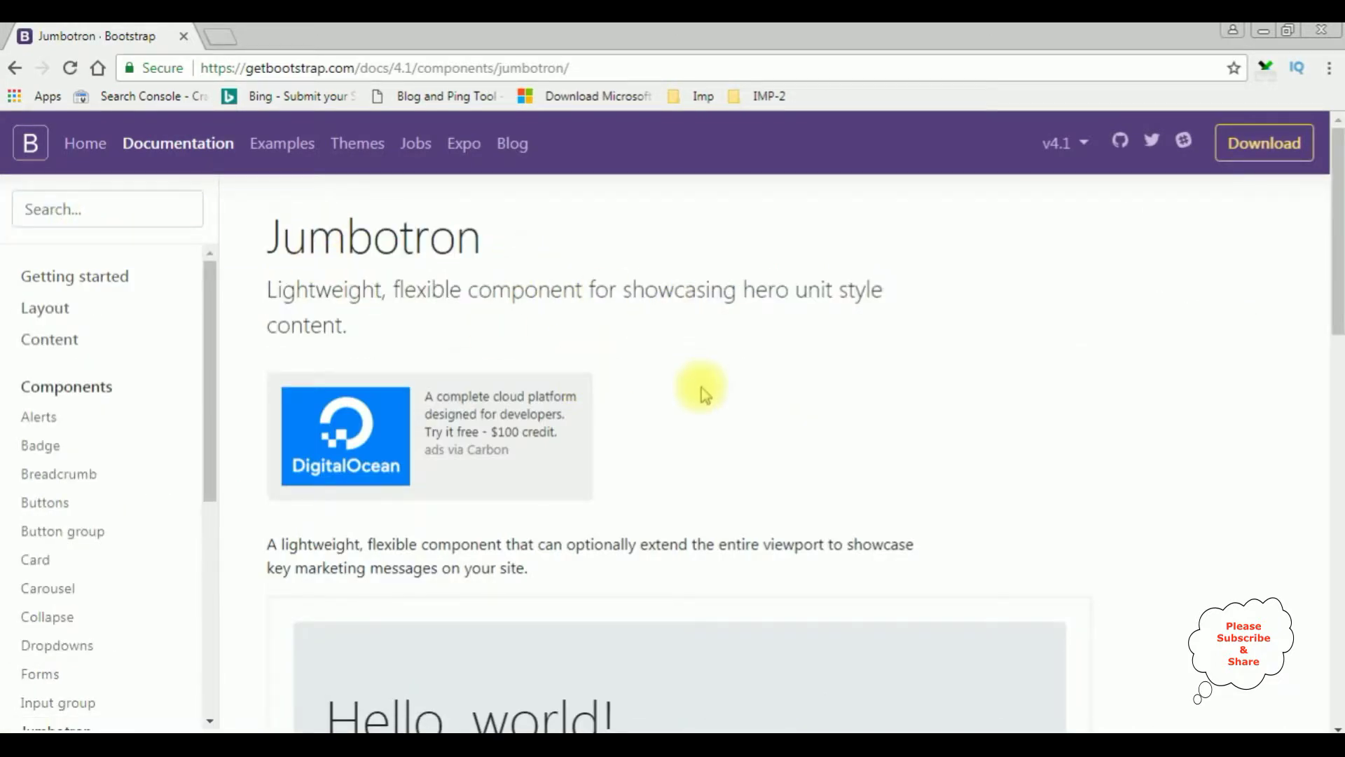
scroll(701, 379, "down", 2)
scroll(630, 431, "down", 2)
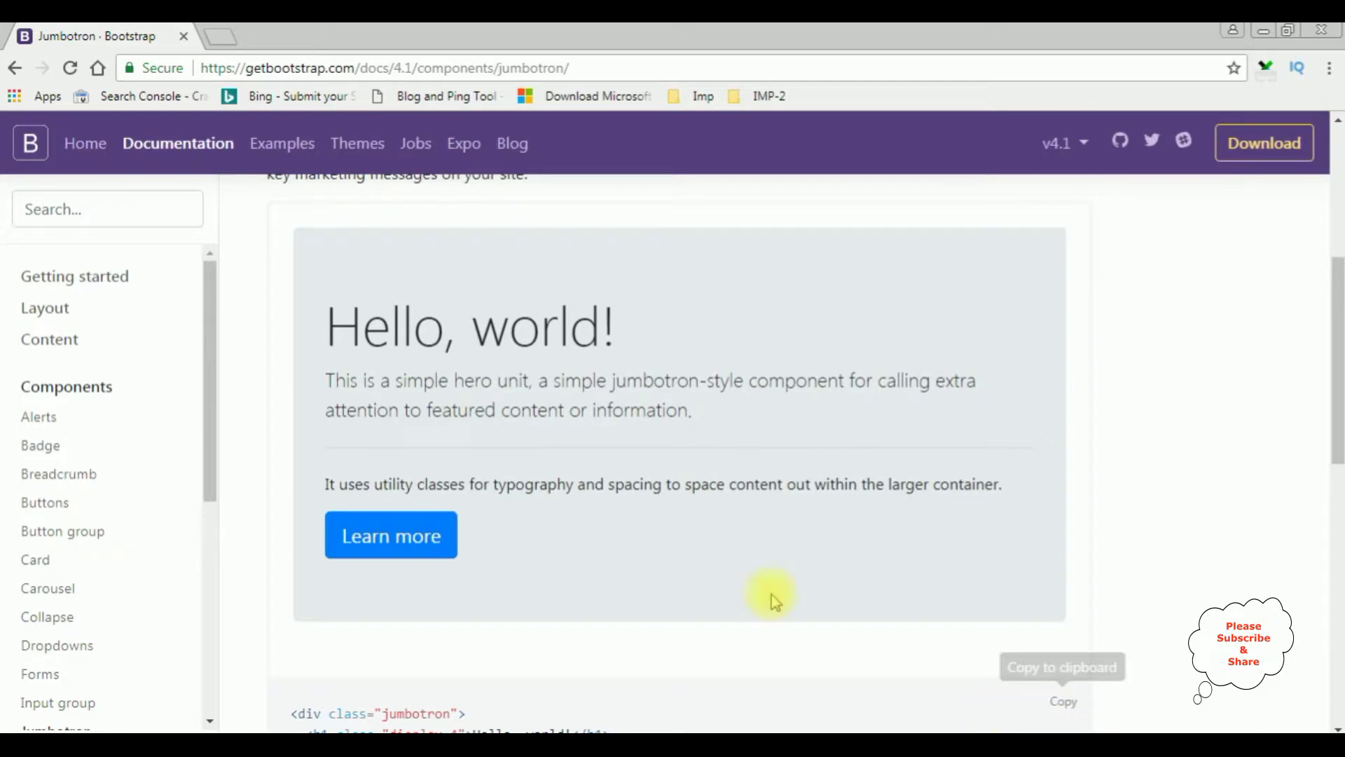
scroll(568, 441, "down", 2)
left_click(1064, 507)
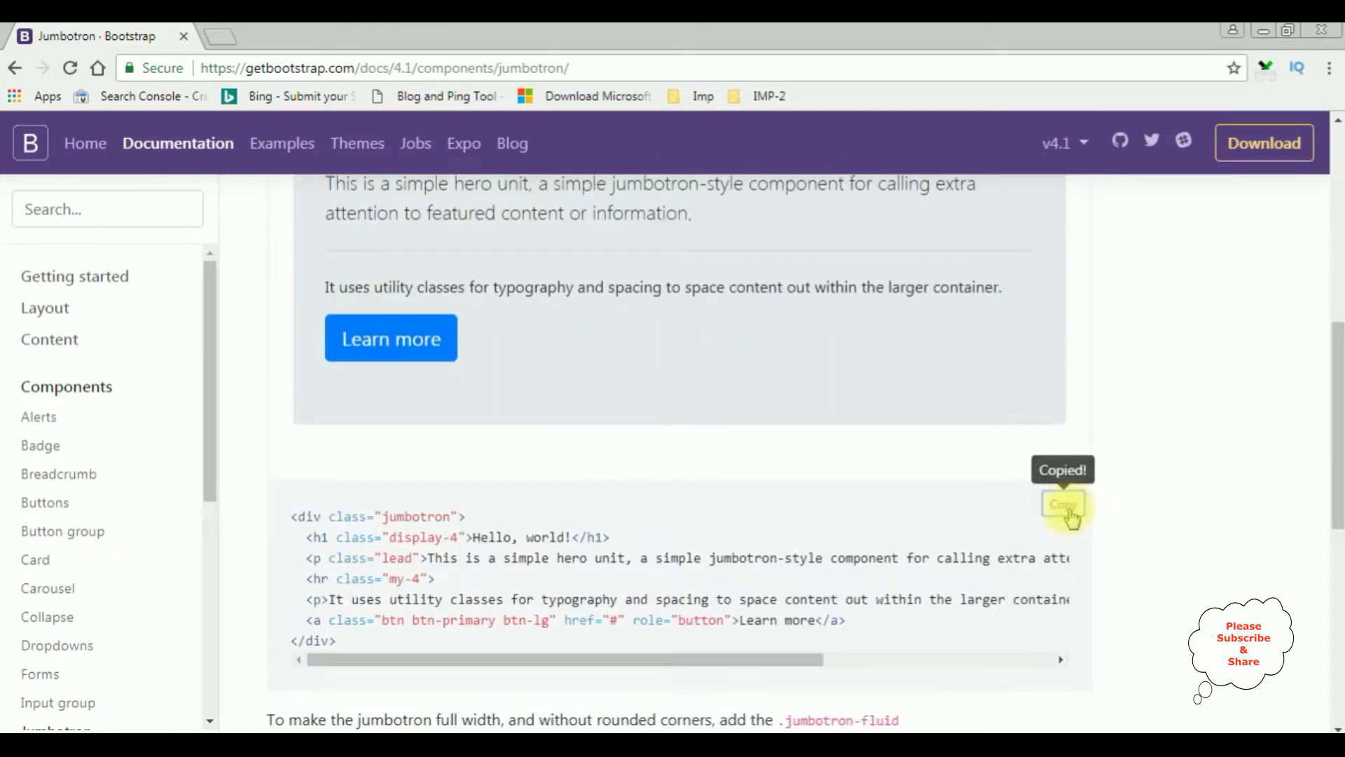
Paste the Jumbotron markup on empty line 12 below the title and save.
key("alt+Tab")
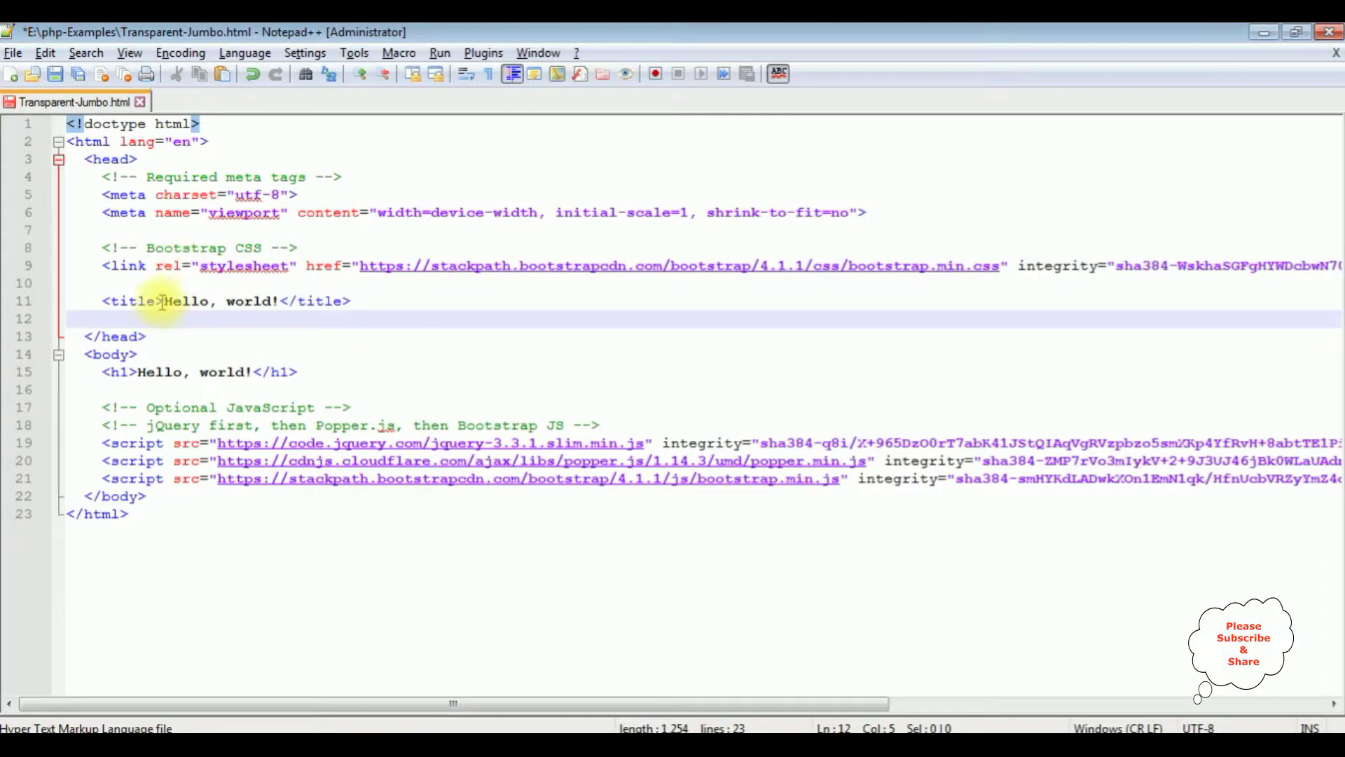
left_click(139, 318)
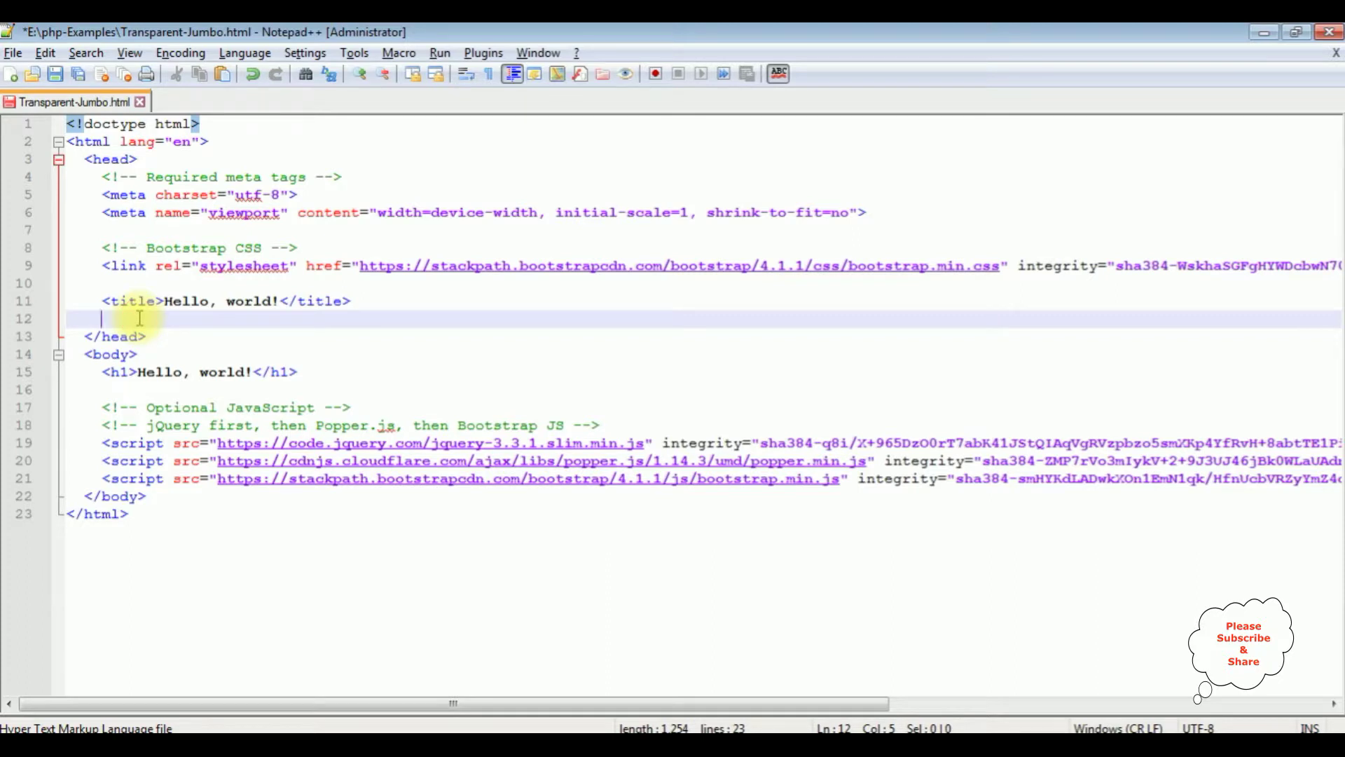
key("ctrl+v")
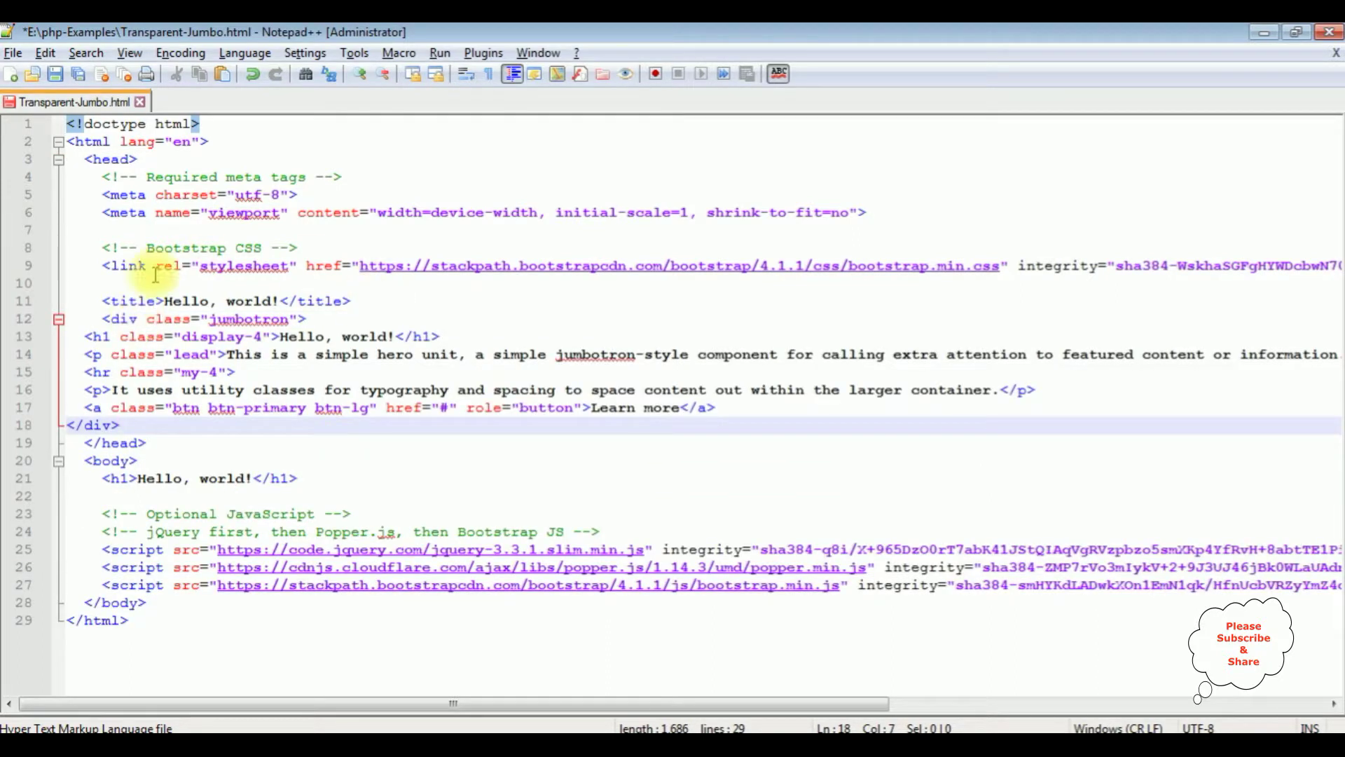
left_click(55, 73)
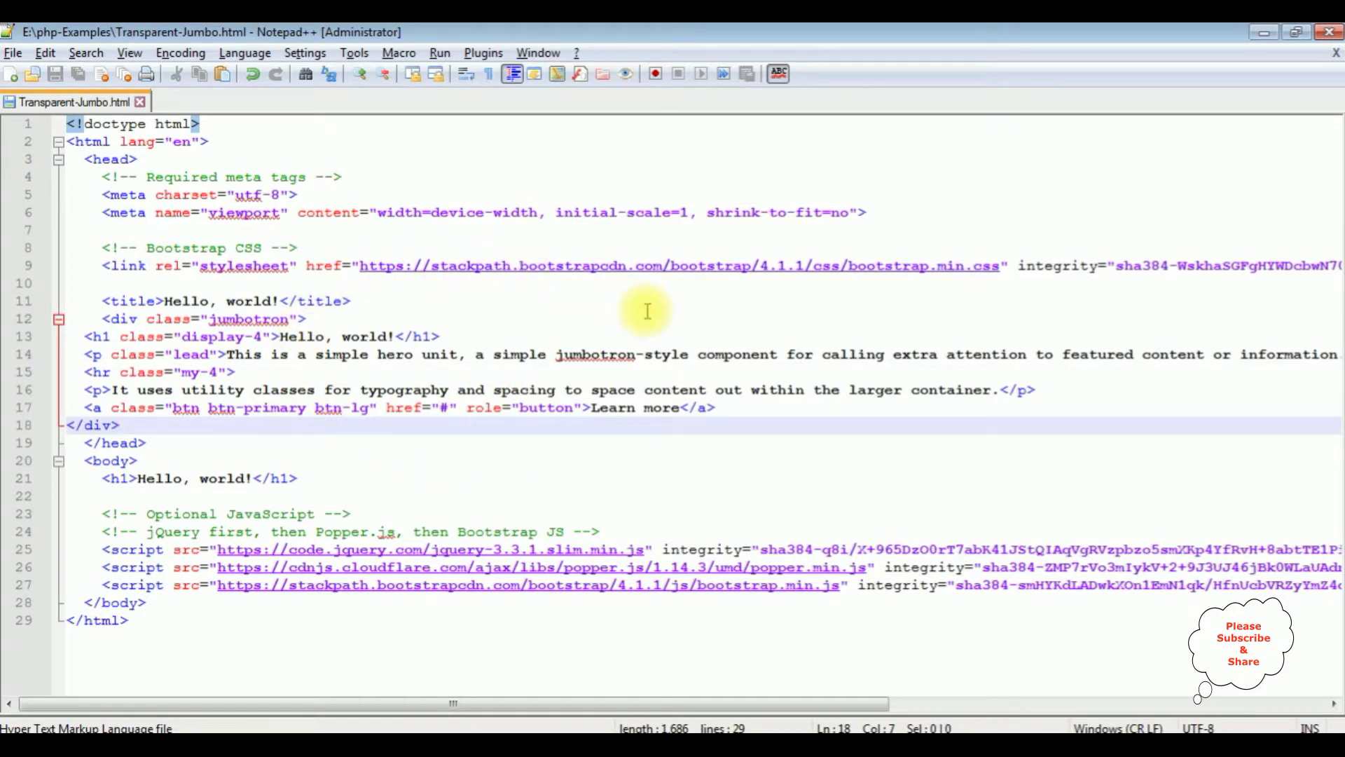
Open Transparent-Jumbo.html from php-Examples with Google Chrome.
left_click(31, 74)
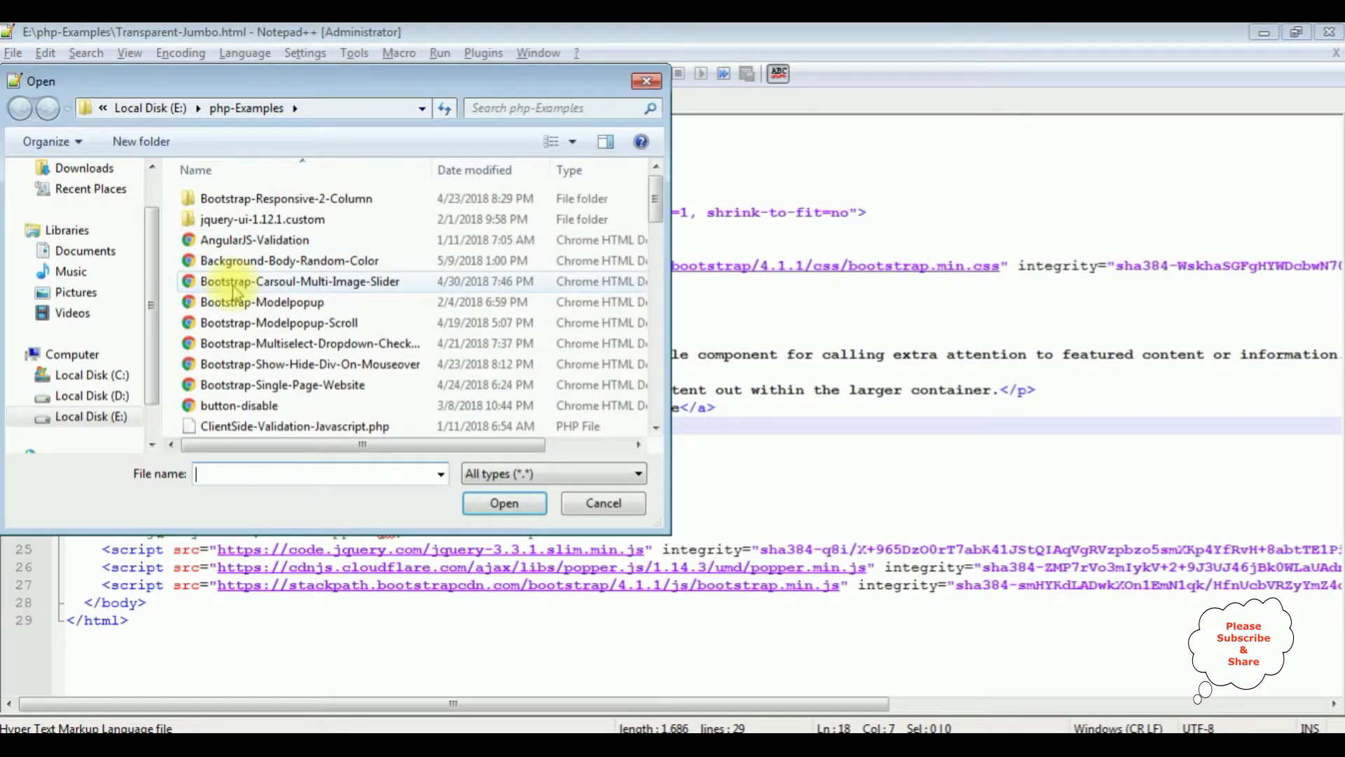
left_click(236, 283)
scroll(238, 282, "down", 10)
left_click(241, 281)
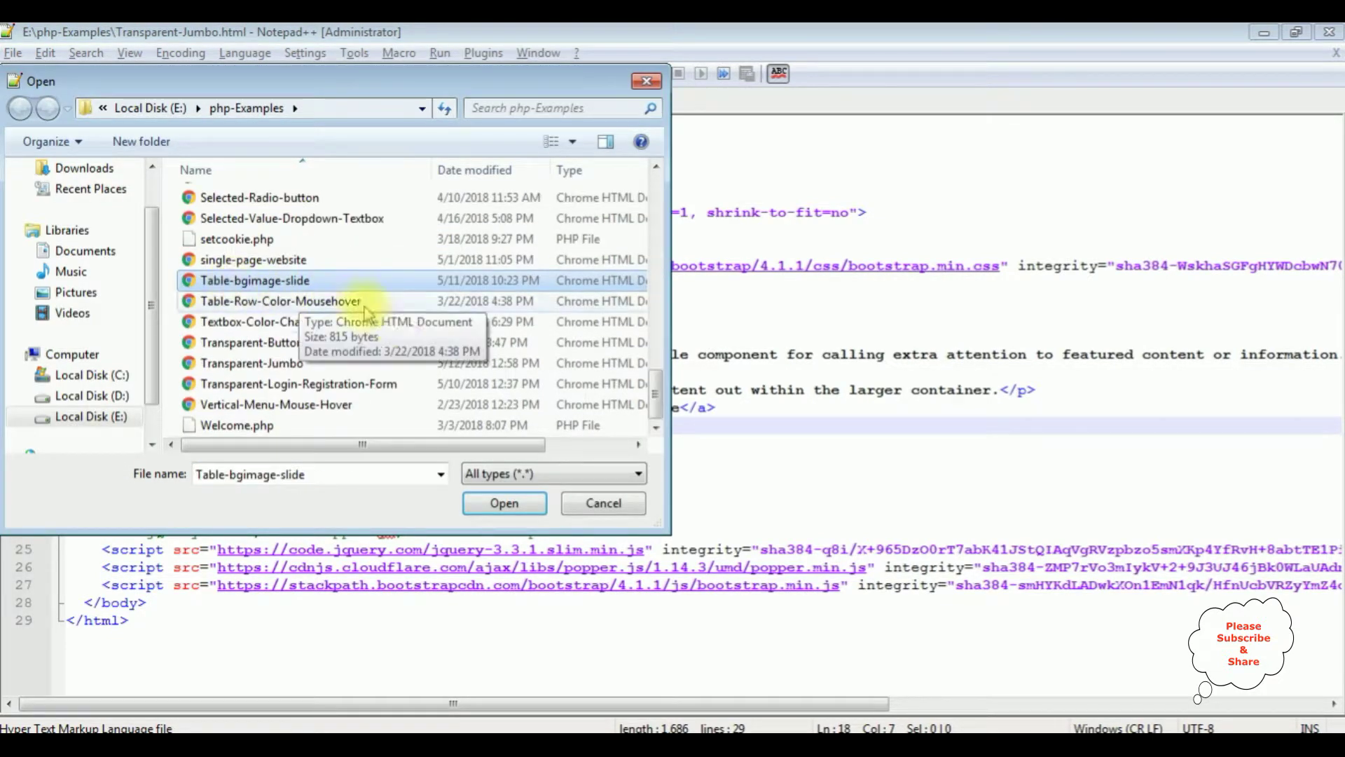
left_click(293, 369)
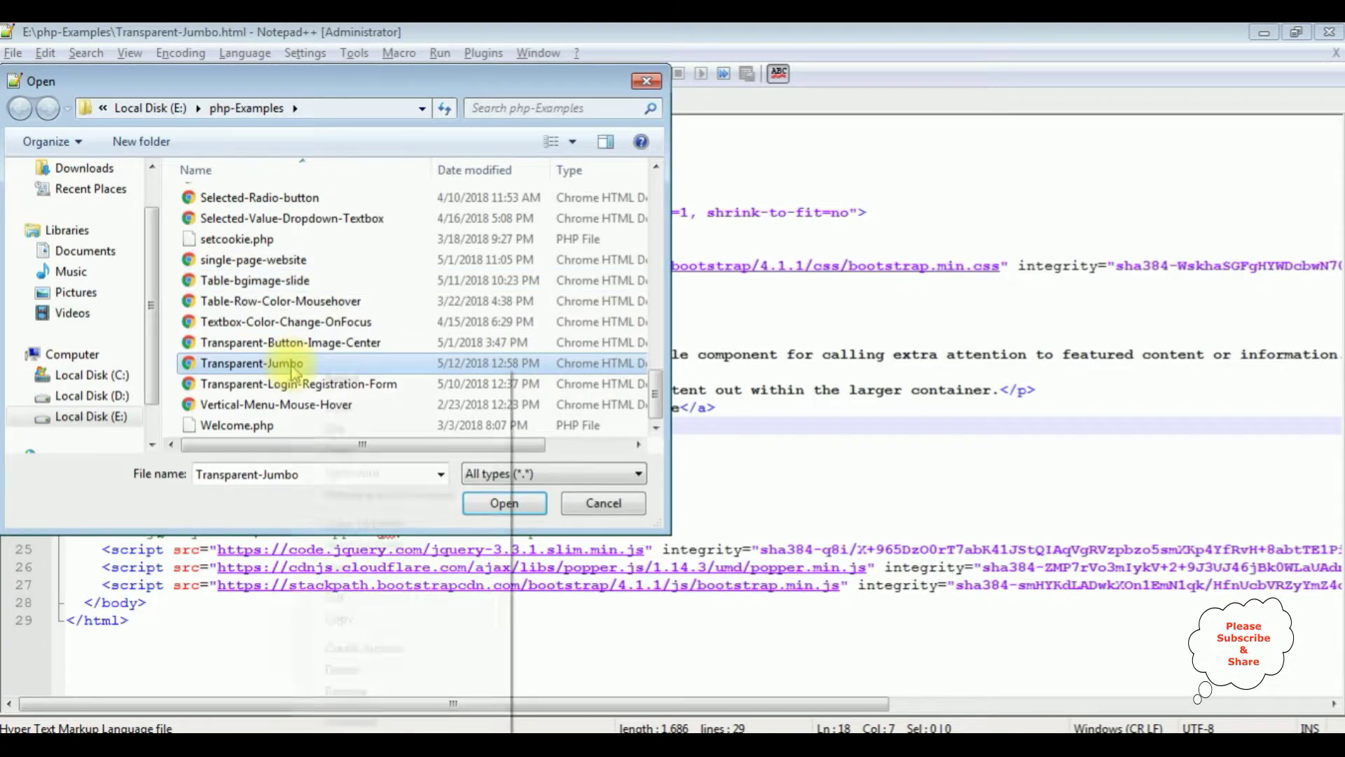
right_click(293, 366)
mouse_move(351, 472)
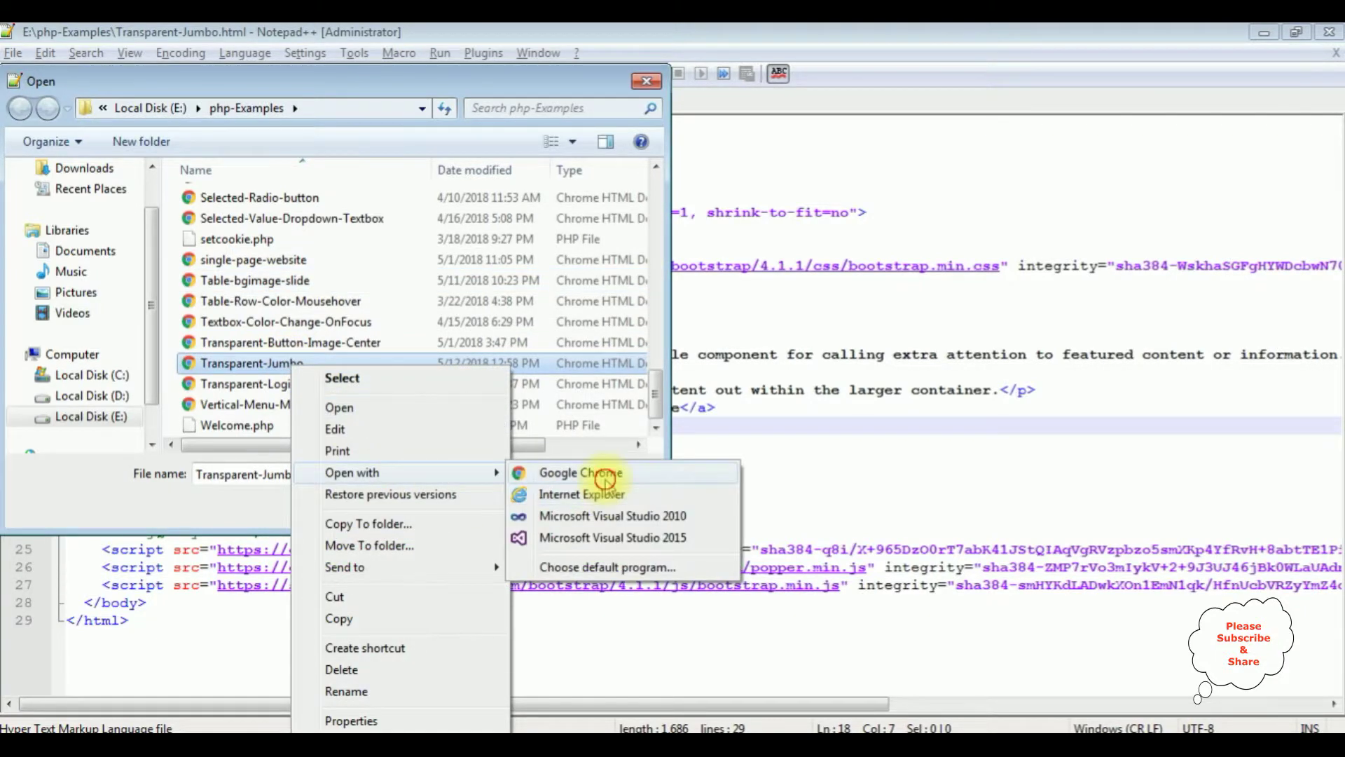
left_click(601, 481)
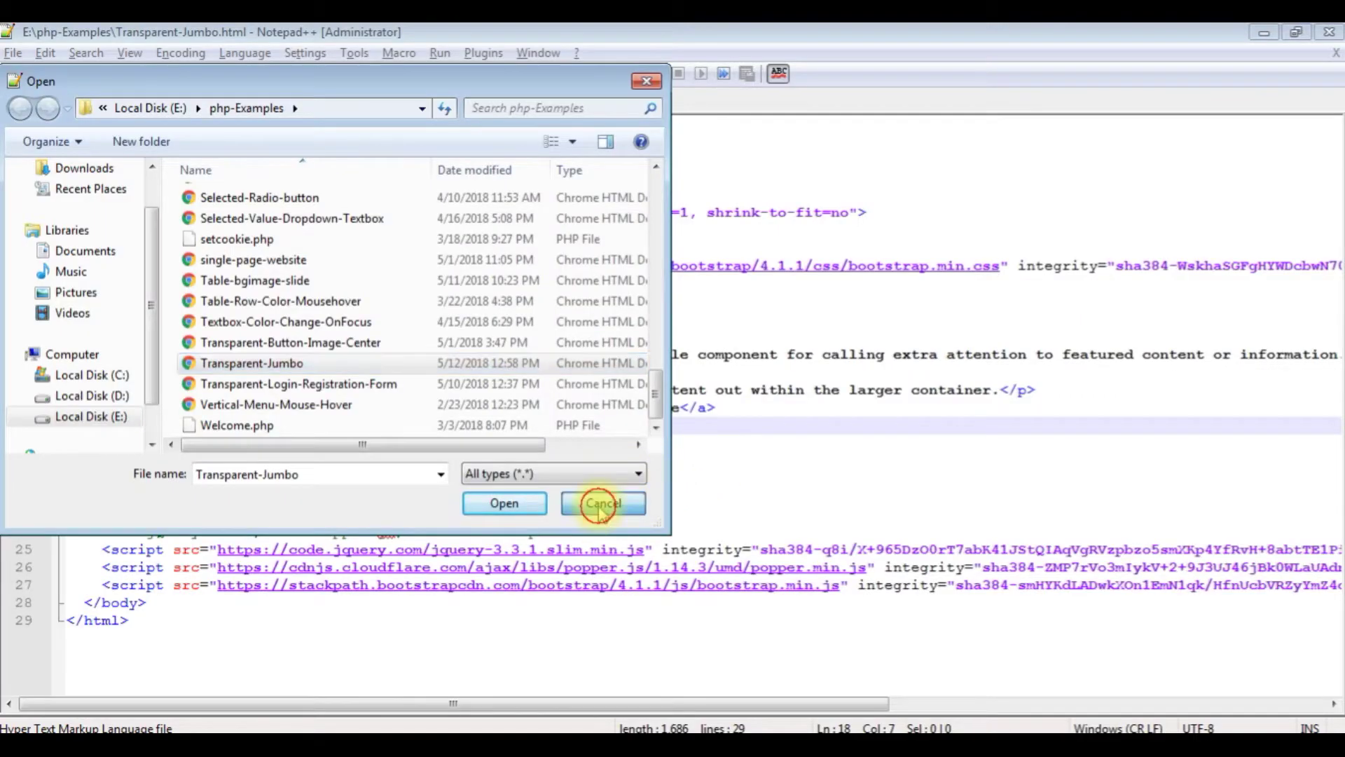
Return from the grey jumbotron preview to Transparent-Jumbo.html's source in Notepad++.
left_click(600, 502)
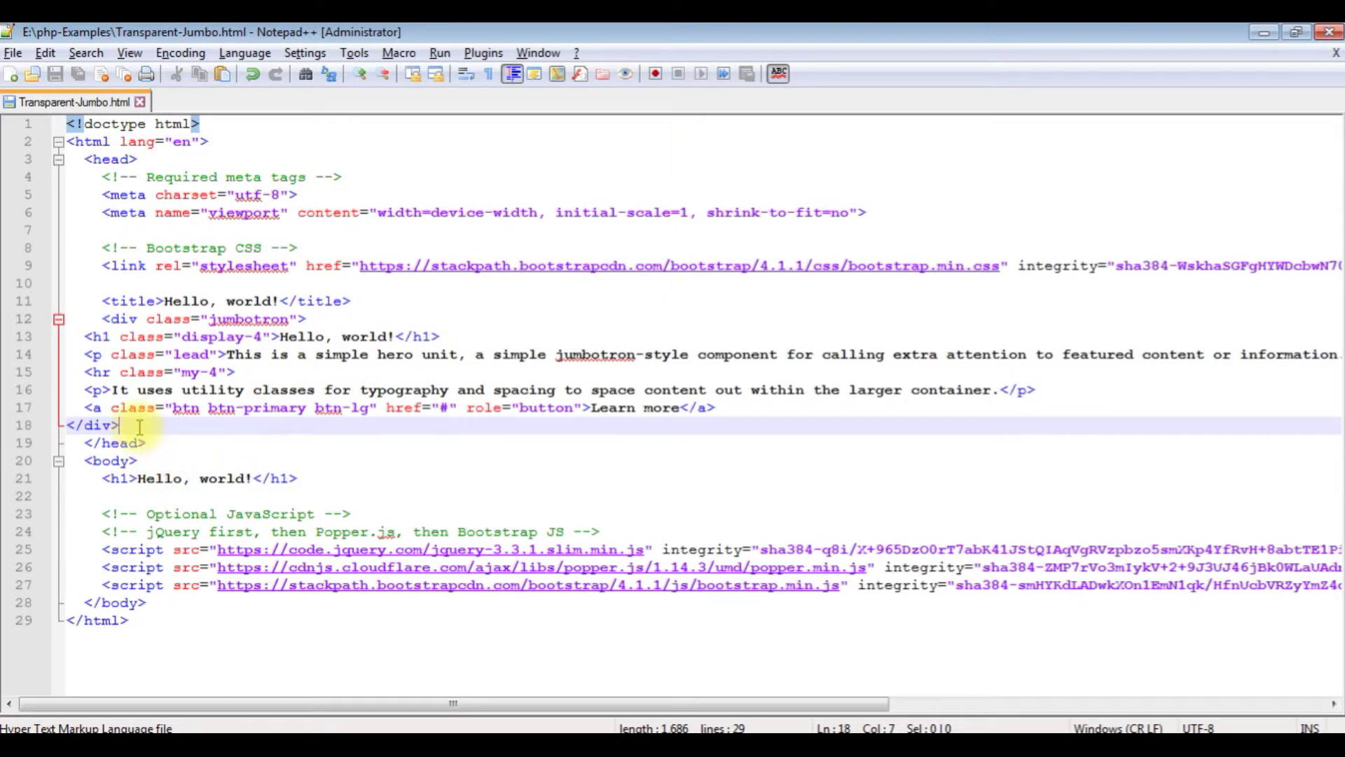
Add a style block with an empty, indented body rule after the closing div.
key("Return")
type("<st")
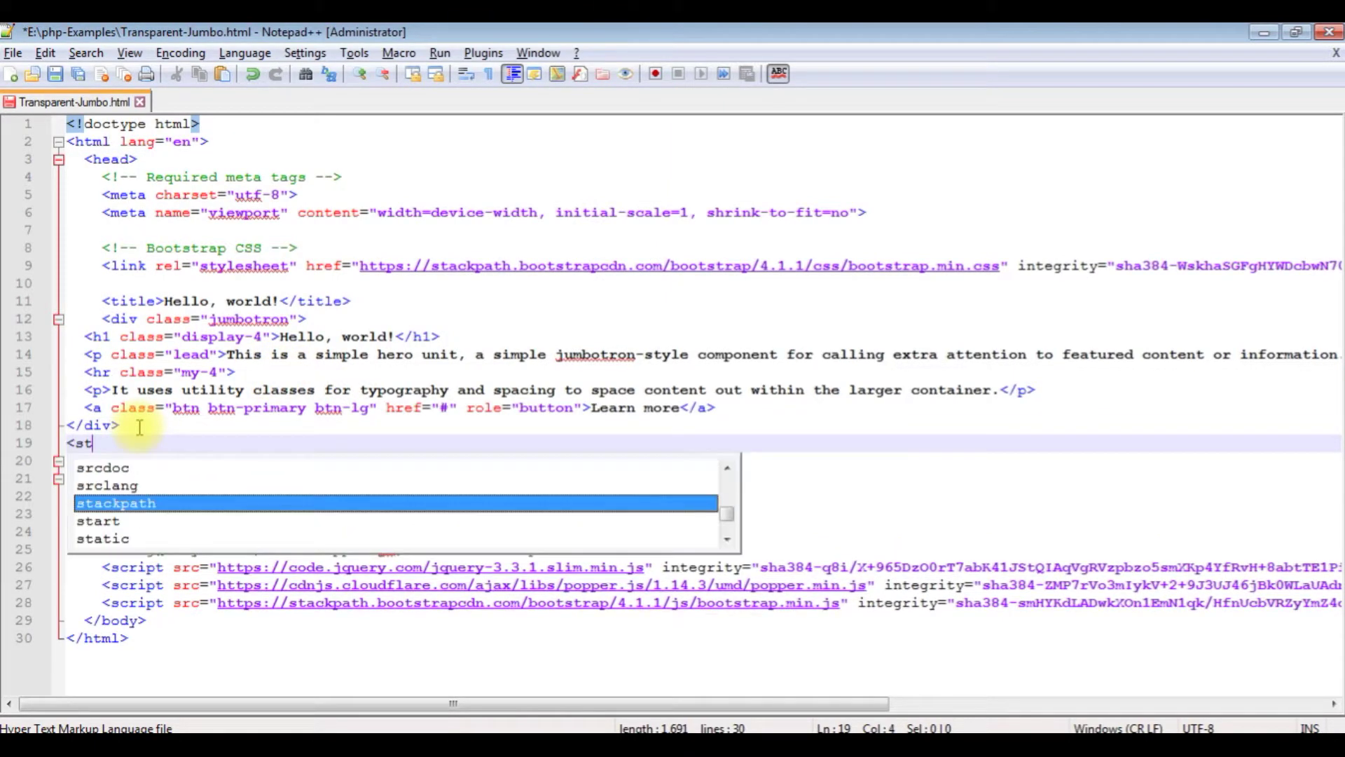
type("yu")
type("le")
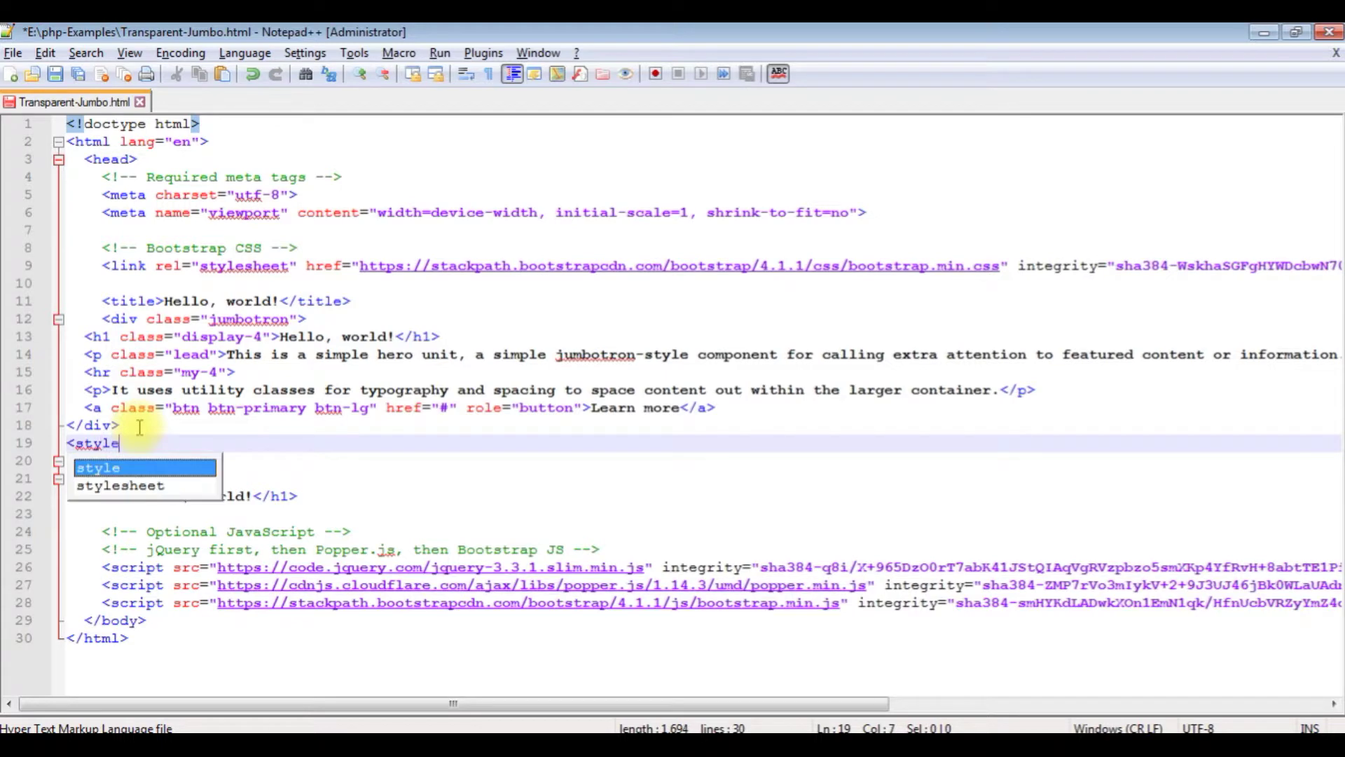
type(">")
key("Return")
type("<")
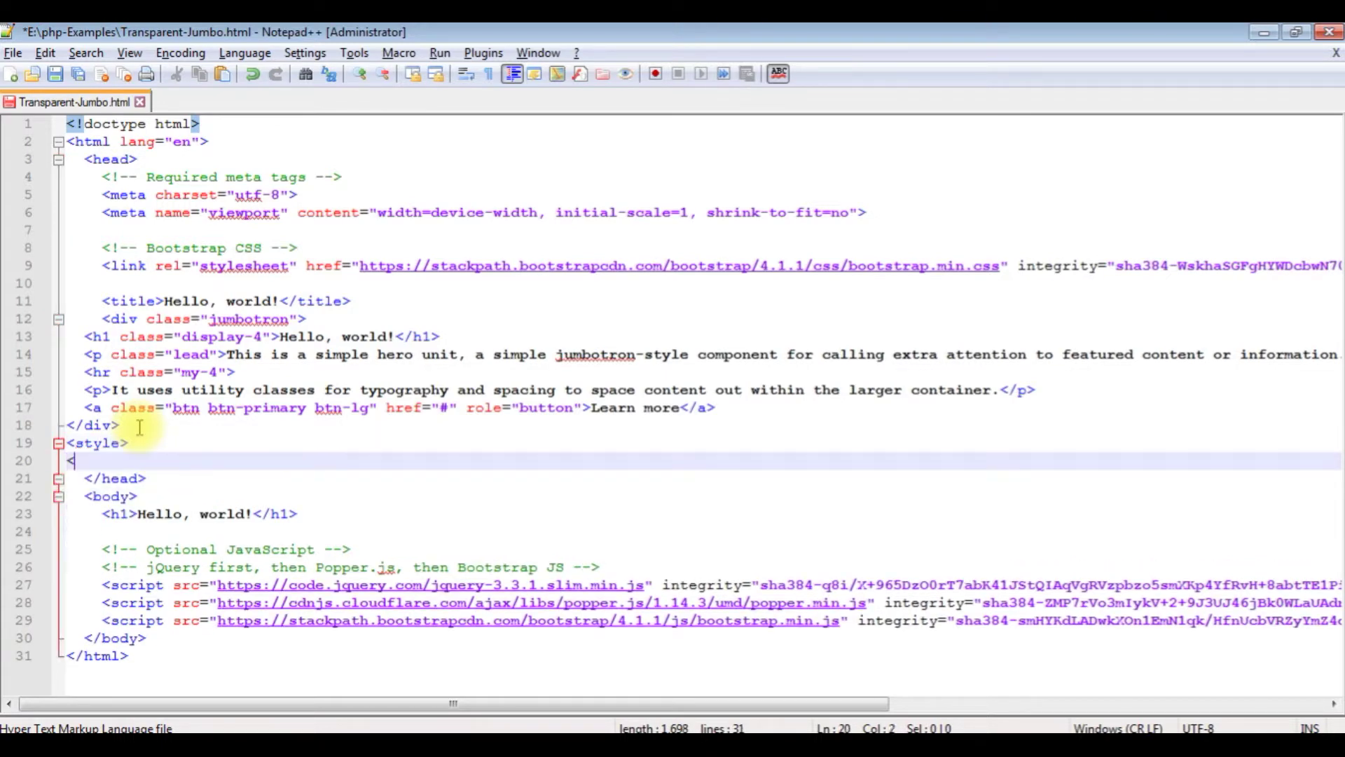
type("/style>")
key("Up")
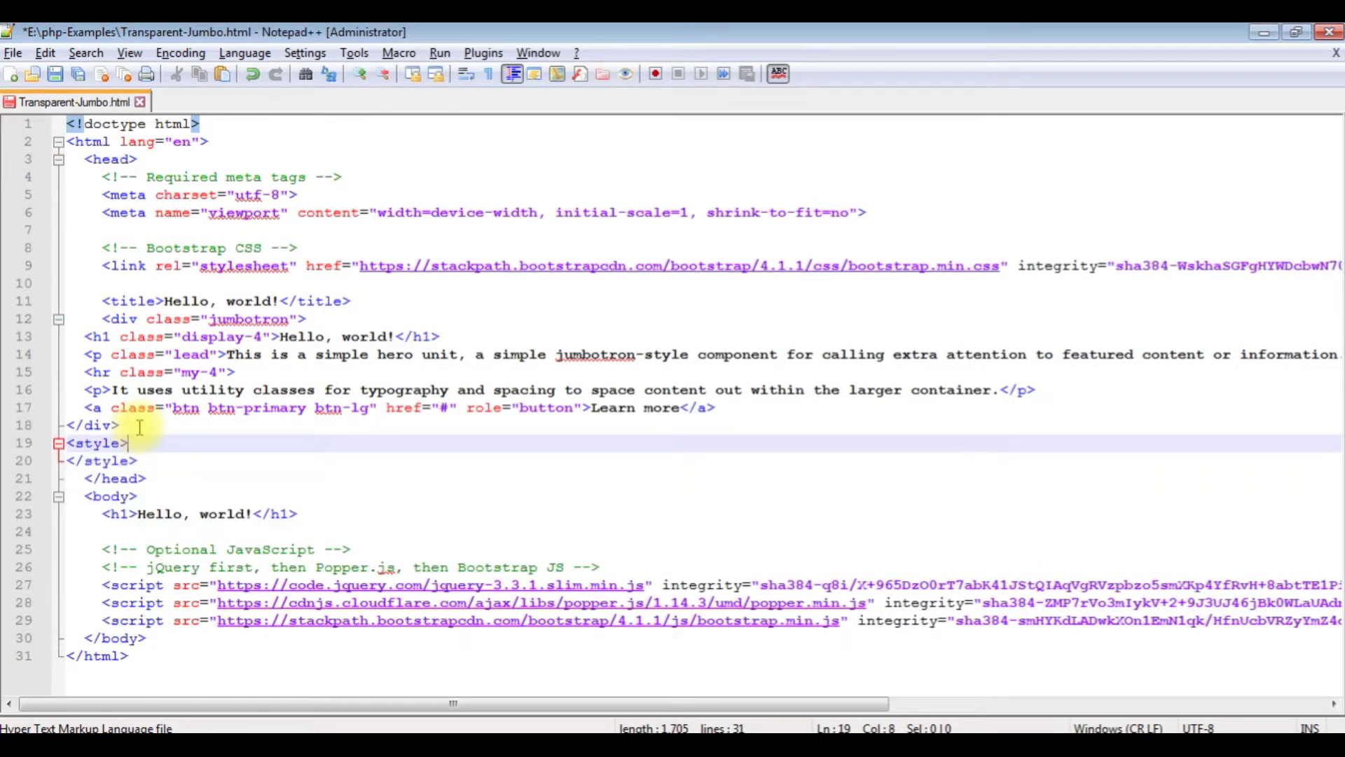
key("Return")
type("body")
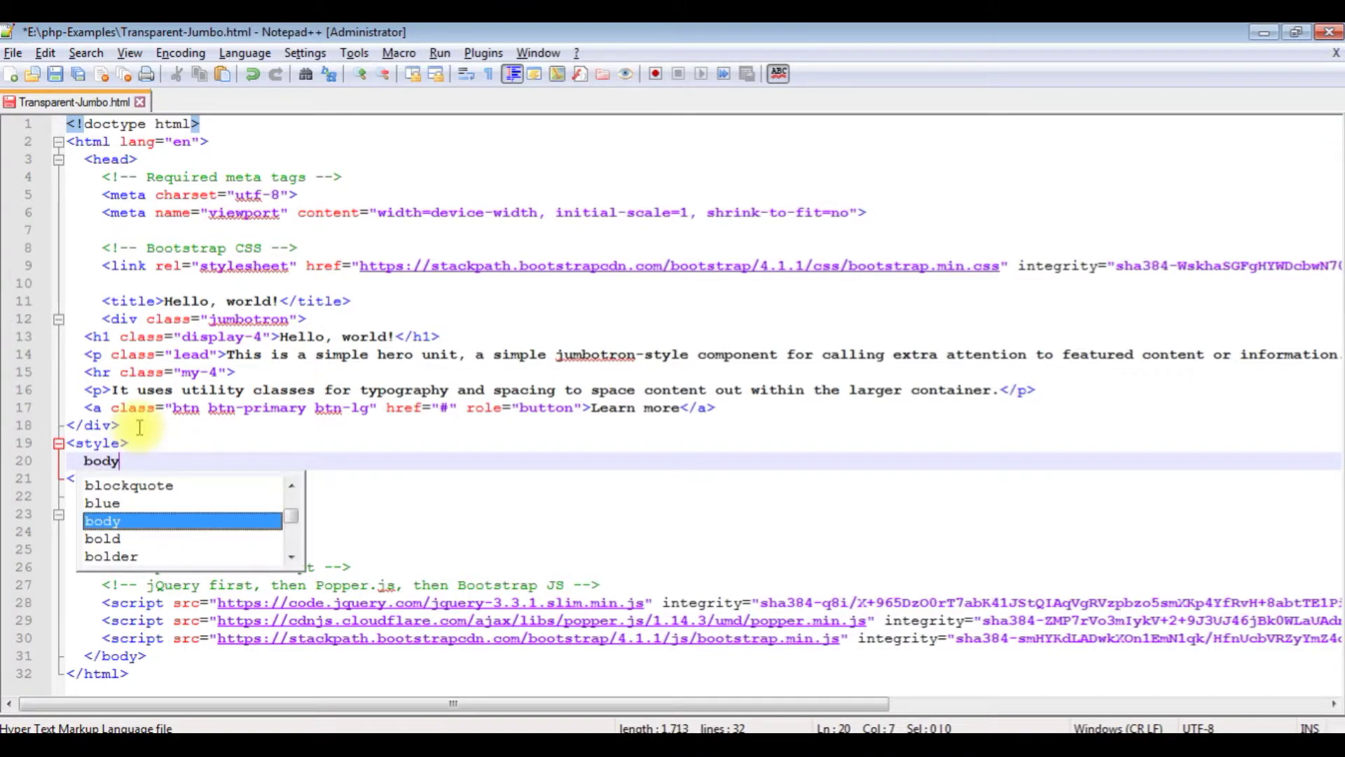
type("{")
key("Return")
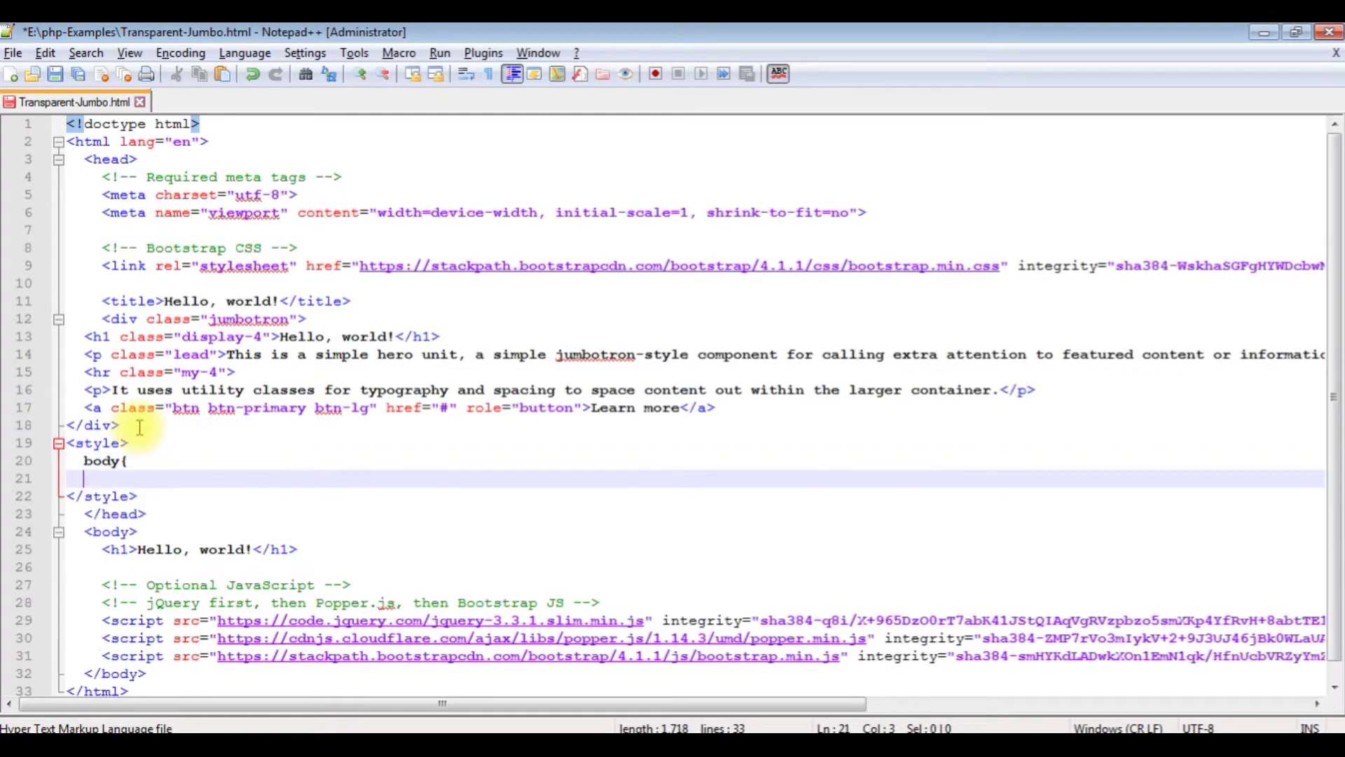
type("}")
key("Left")
key("Return")
key("Tab")
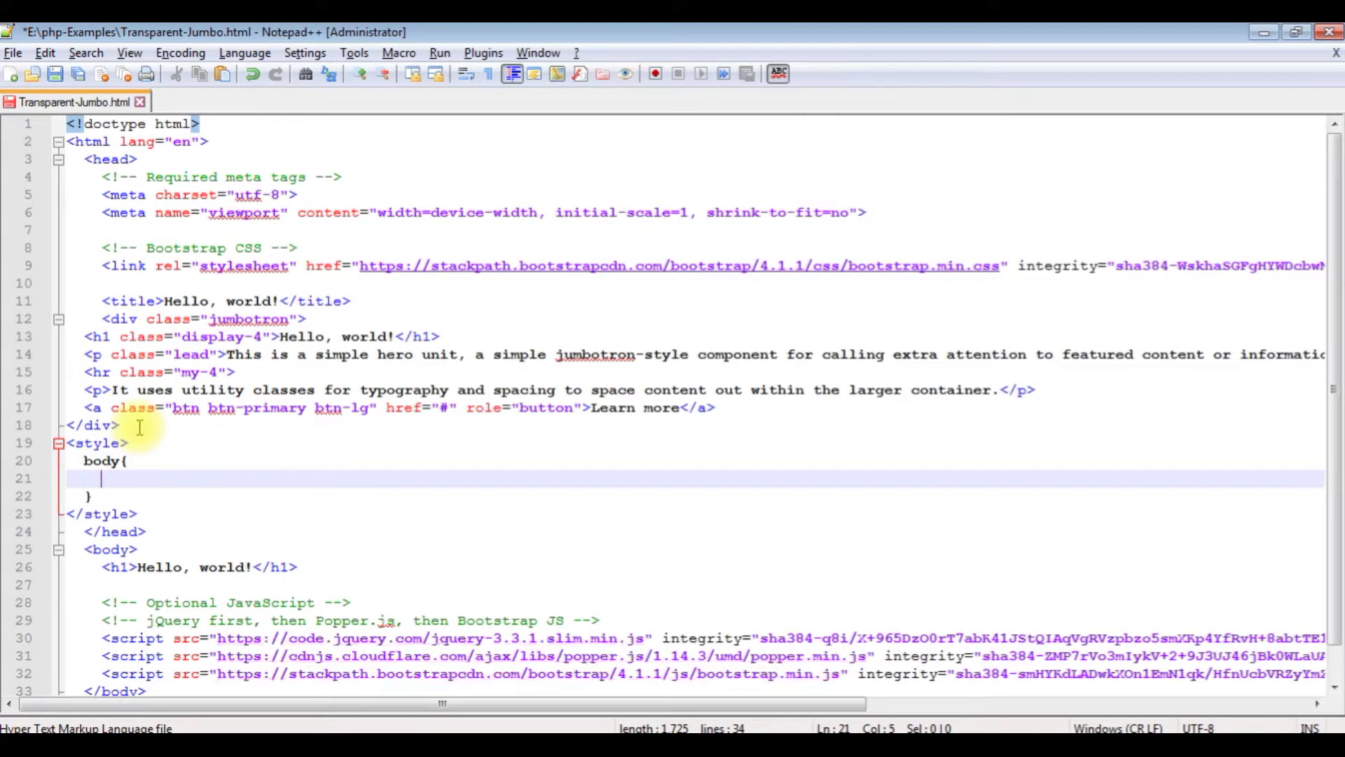
type("bac")
Set the body background-image to url with the car1.jpg image path.
key("Down")
key("Down")
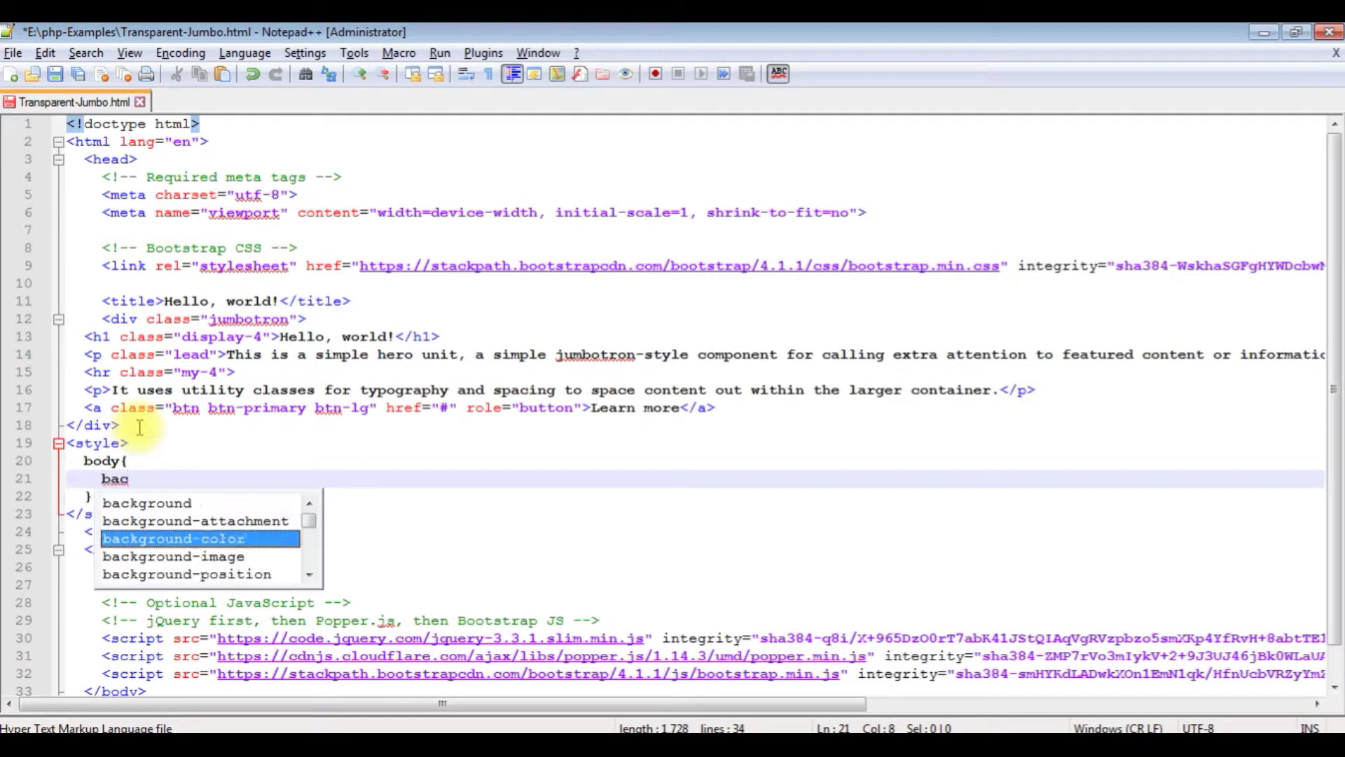
key("Down")
key("Return")
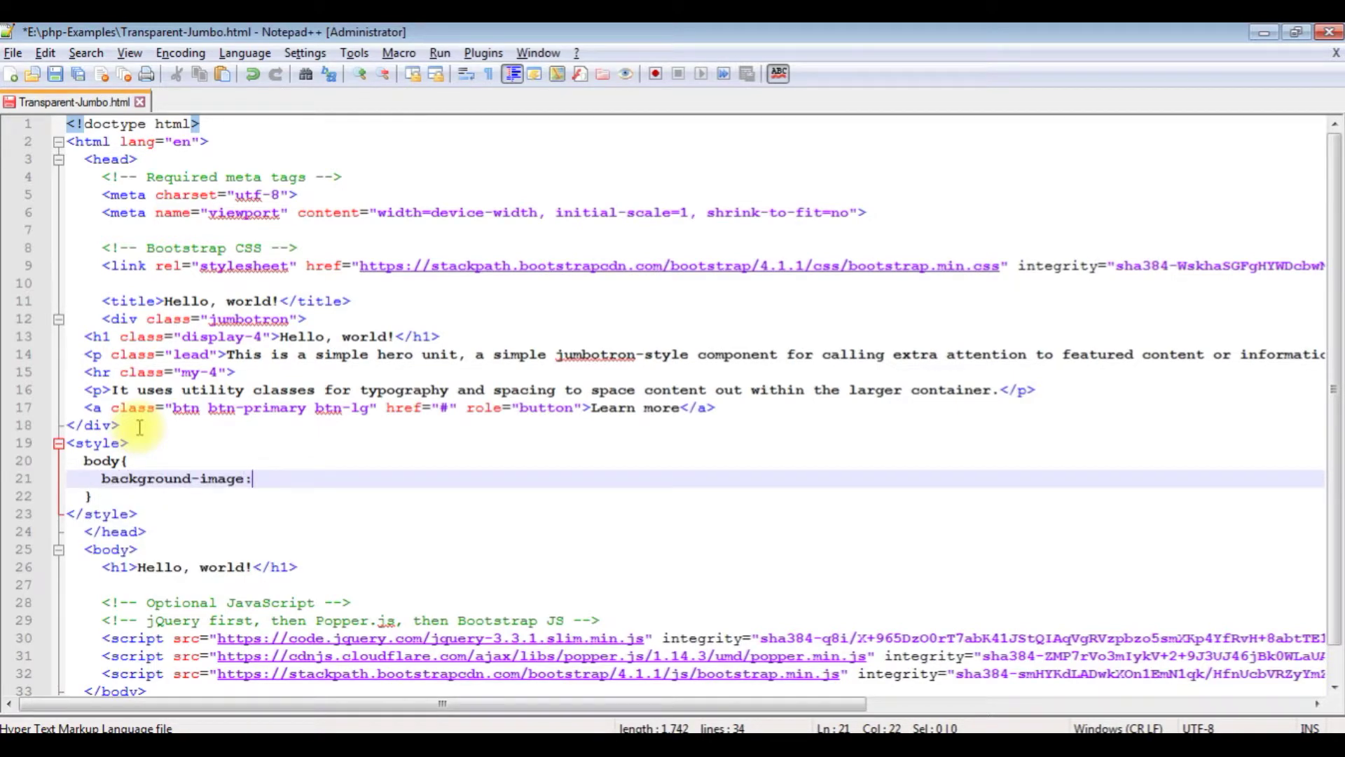
type("url")
type("();")
key("Left")
key("Left")
type("\"\"")
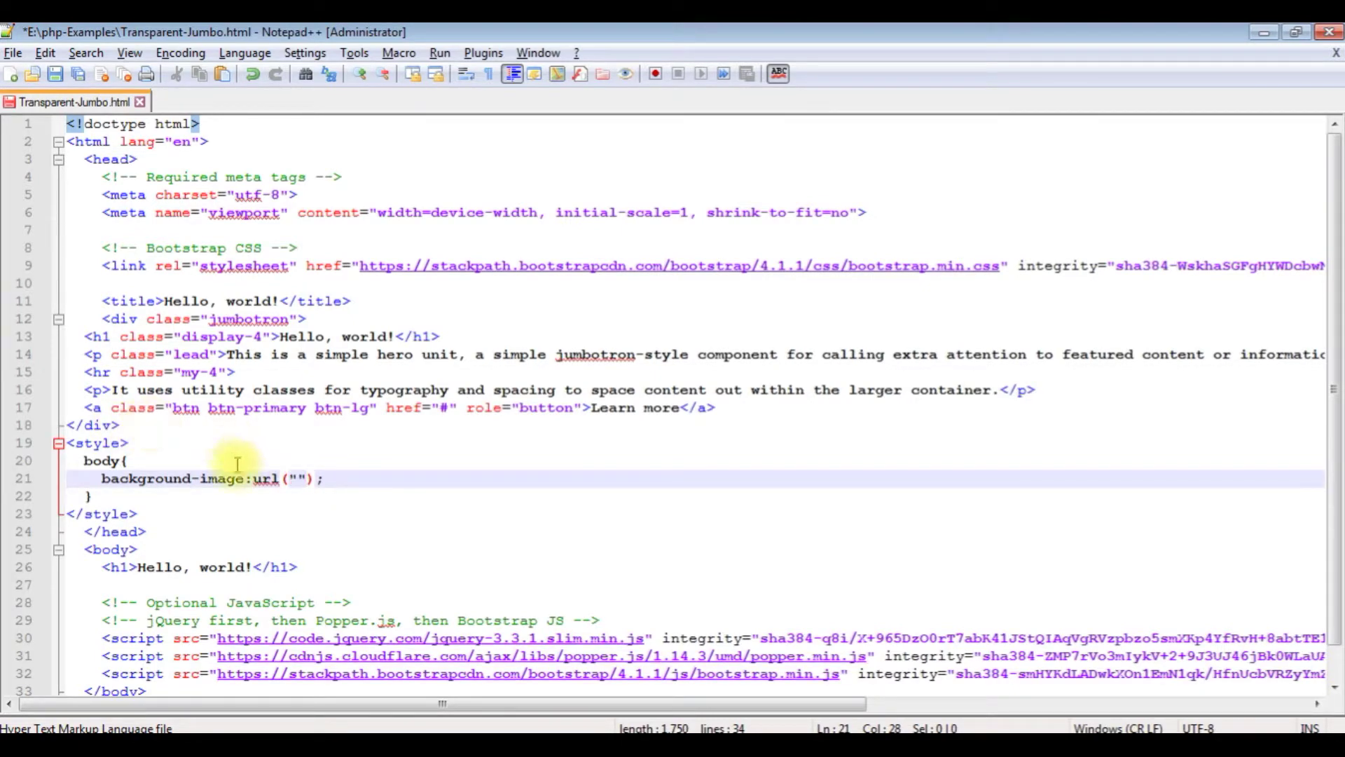
left_click(299, 479)
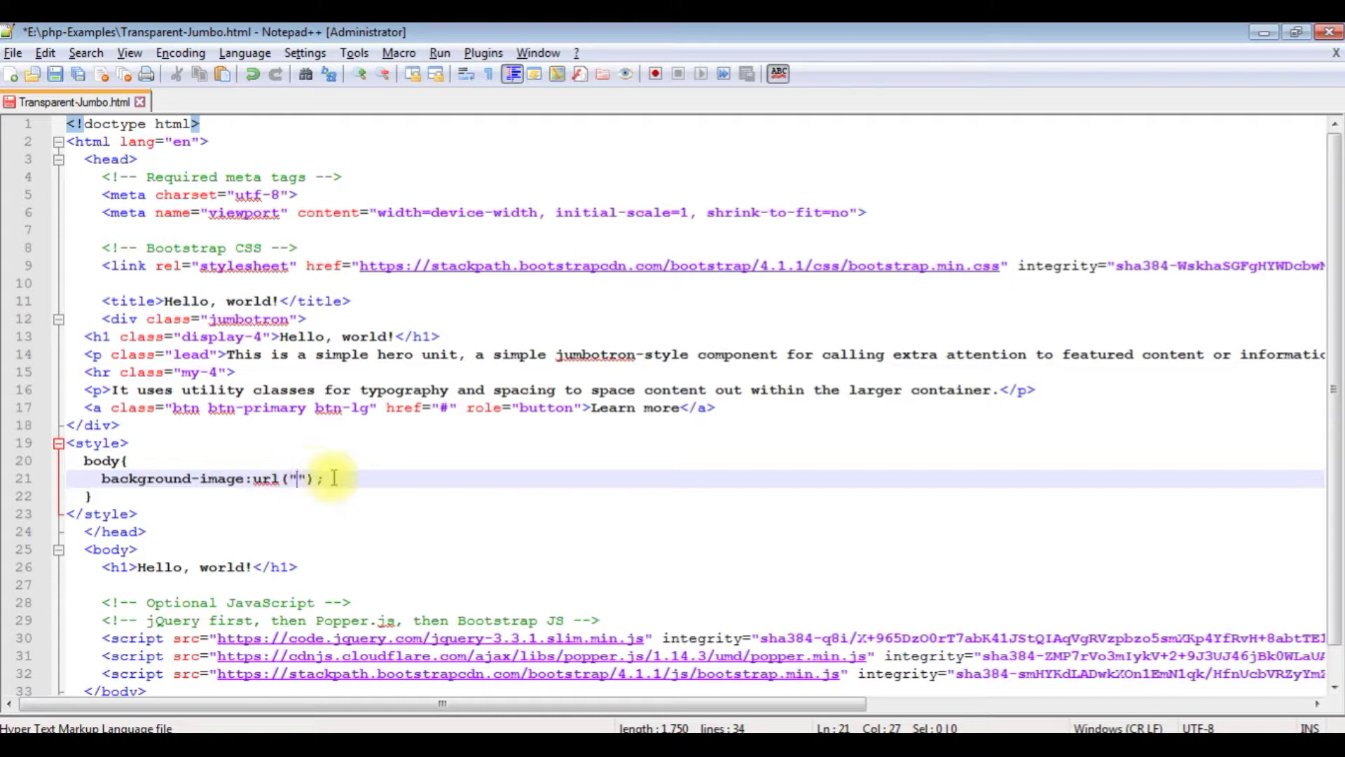
type("C:/Users/Administrator/Desktop/img/car1.jpg")
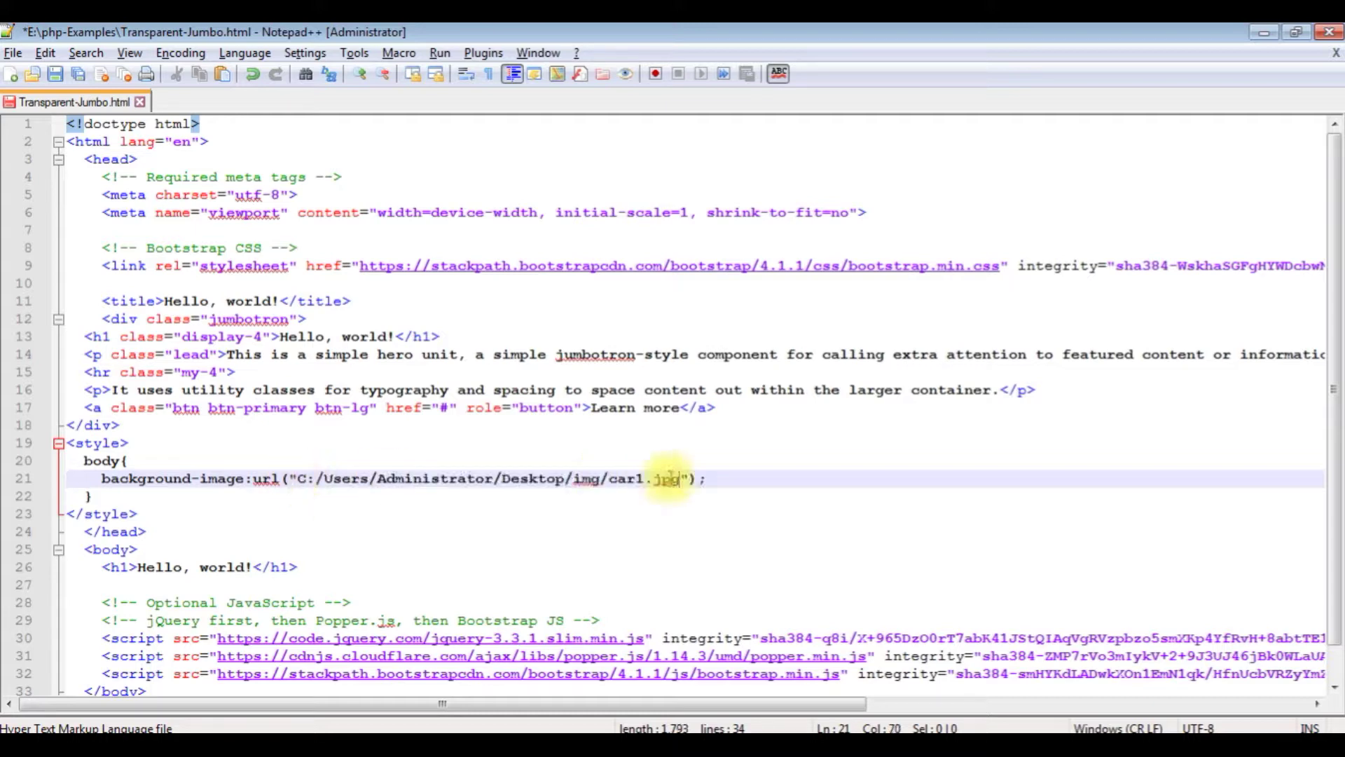
Add background-size: cover to the body rule and save the file.
left_click(710, 478)
key("Return")
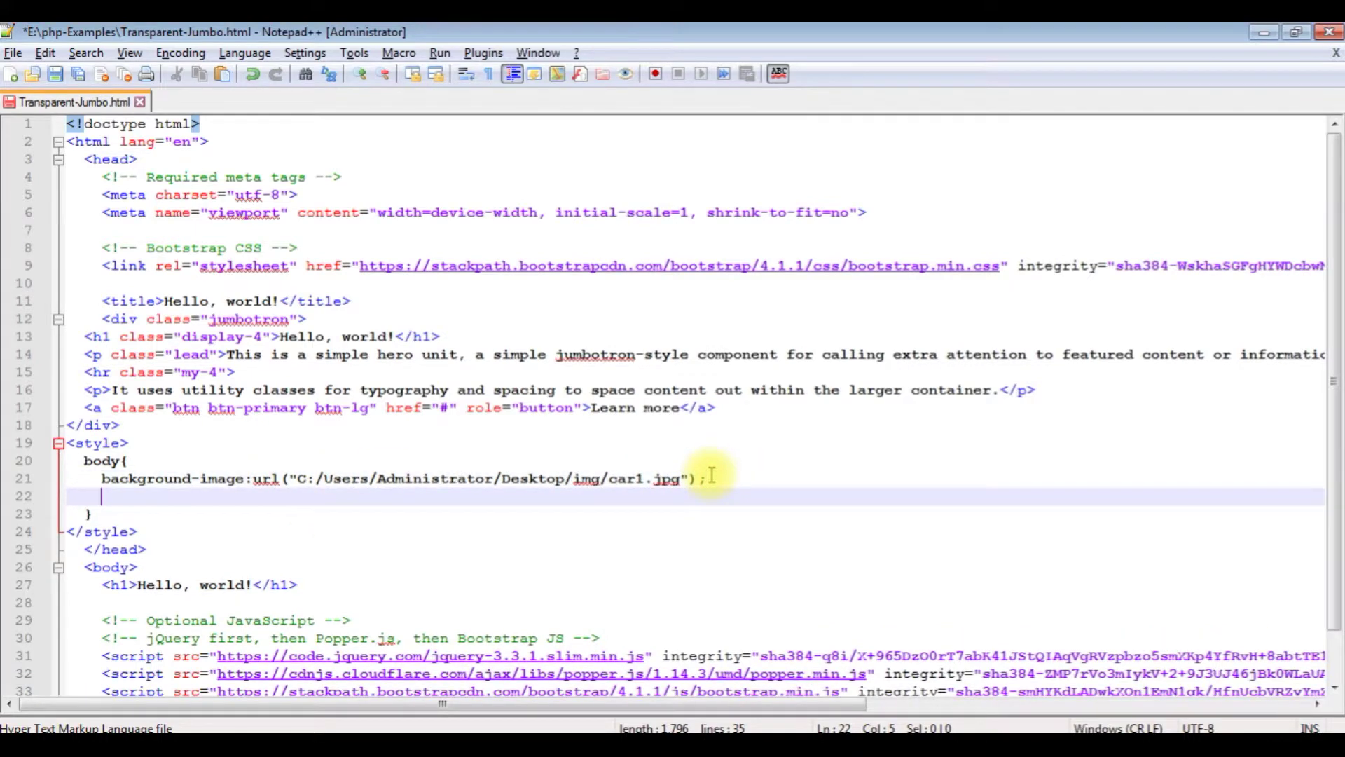
type("back")
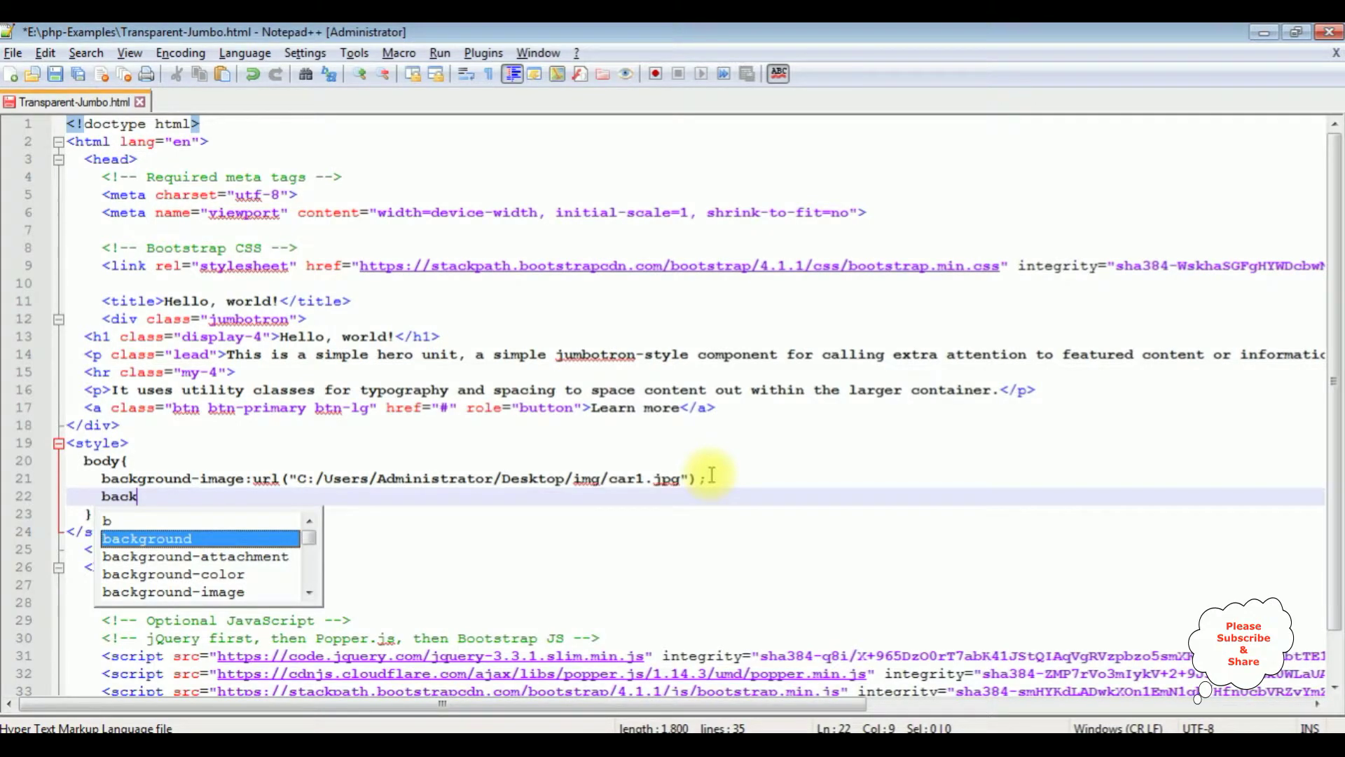
key("Return")
type("size")
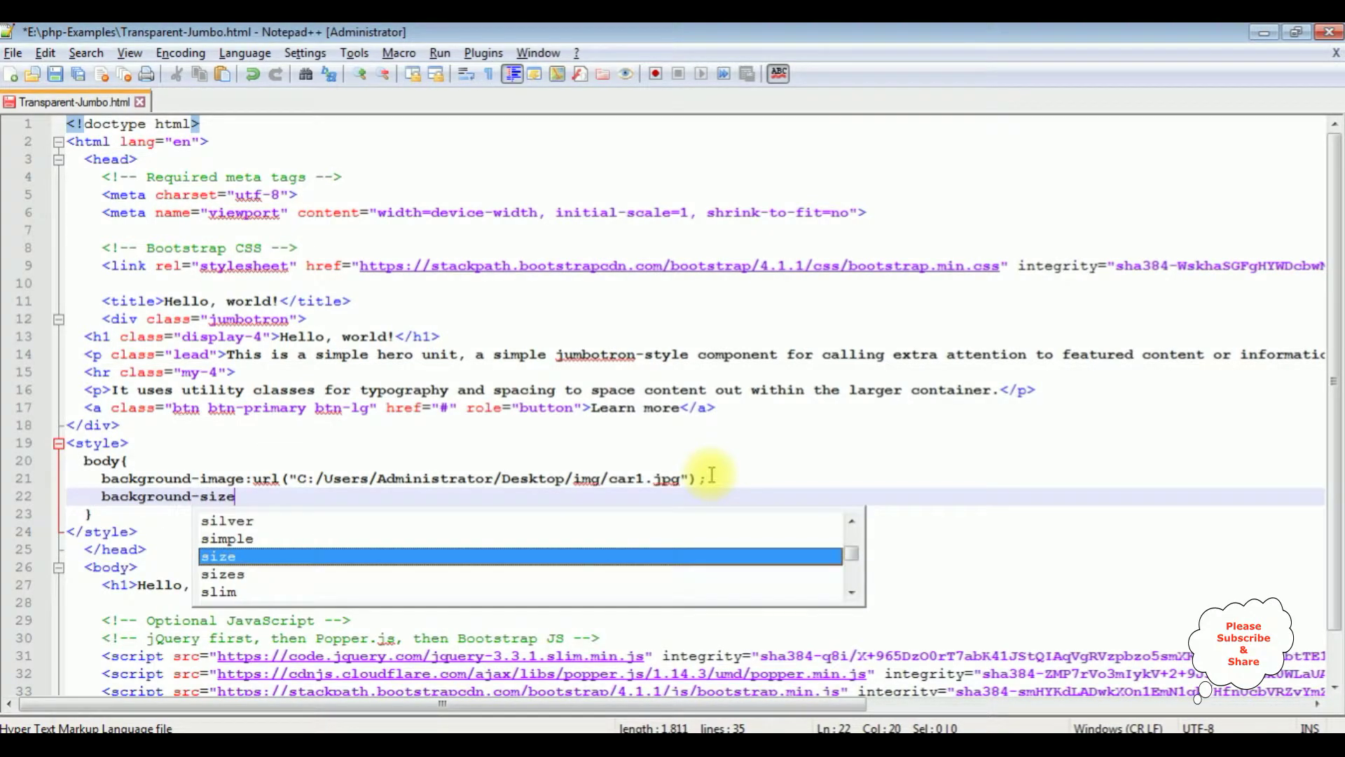
type(":cover;")
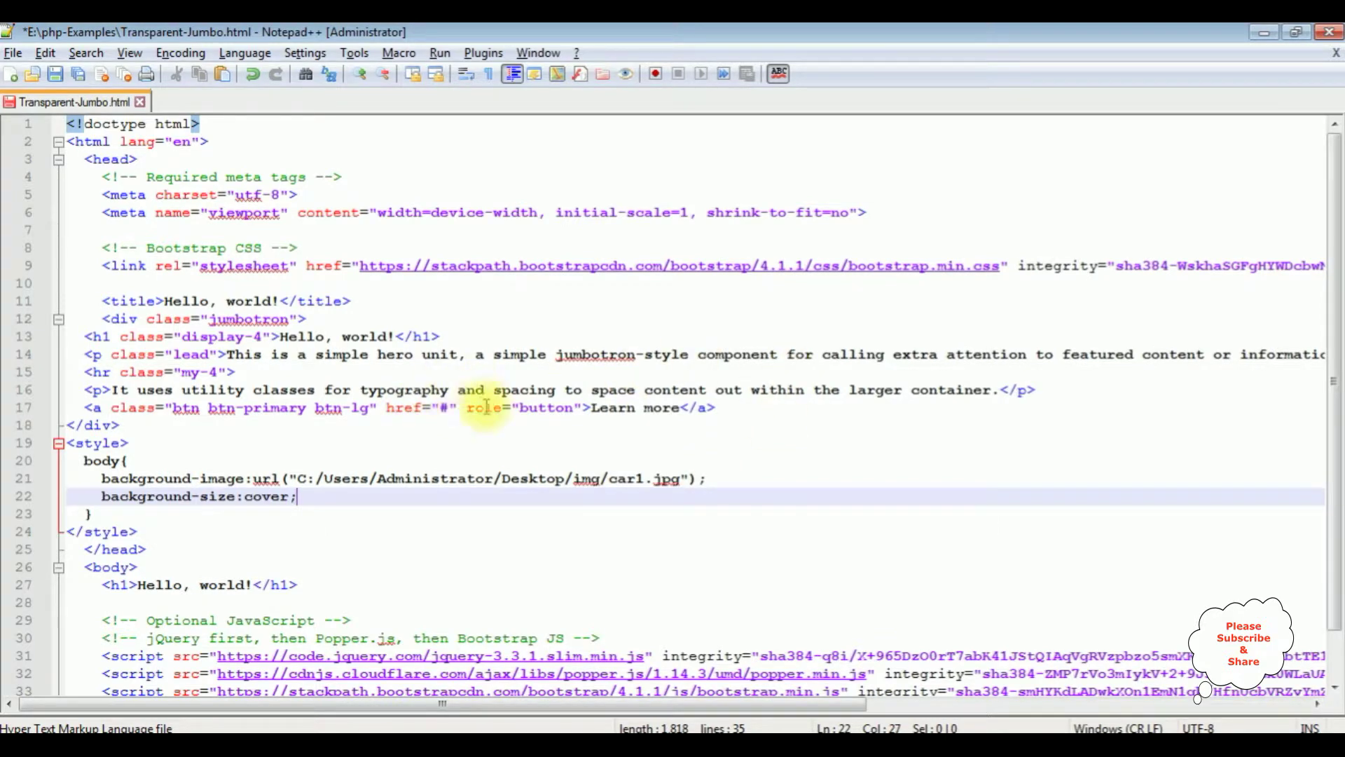
left_click(56, 74)
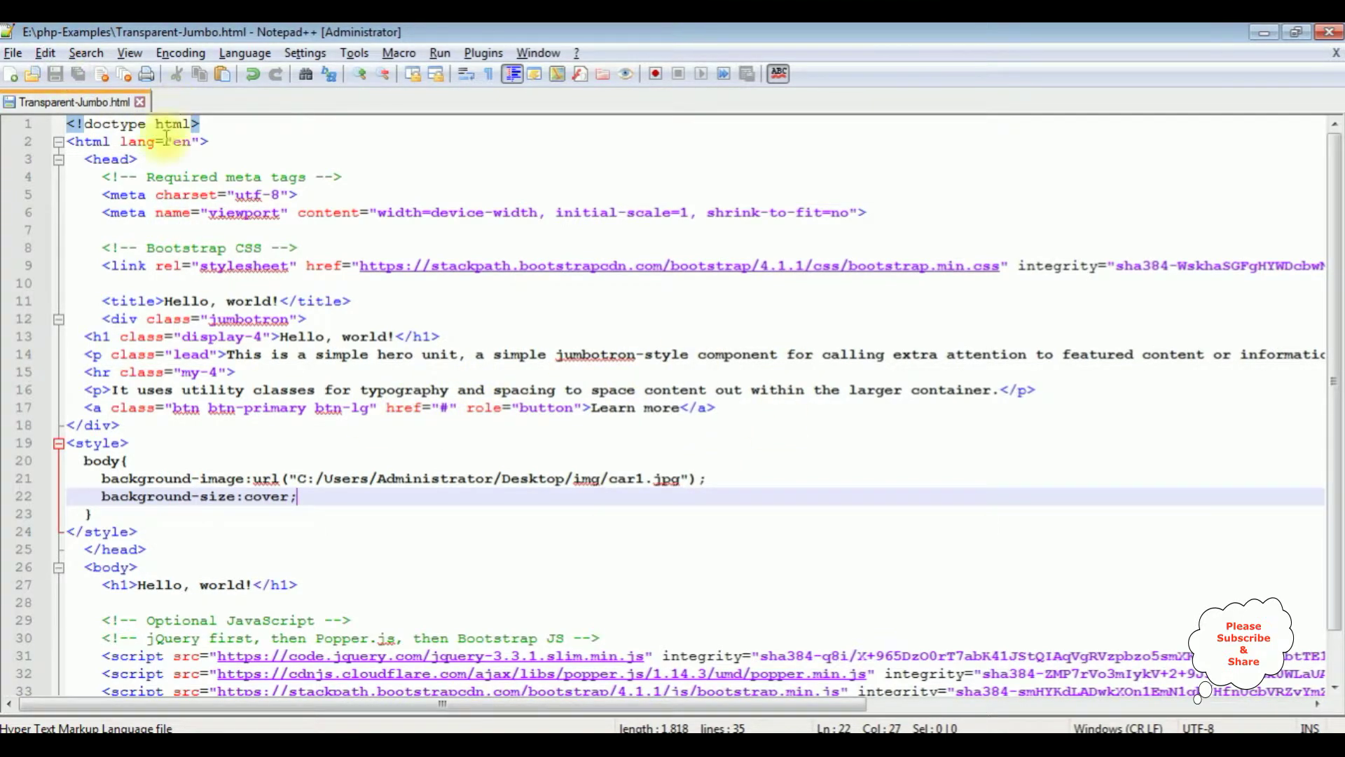
Reload Chrome to see the red car below the grey jumbotron, then return to Notepad++.
key("alt+Tab")
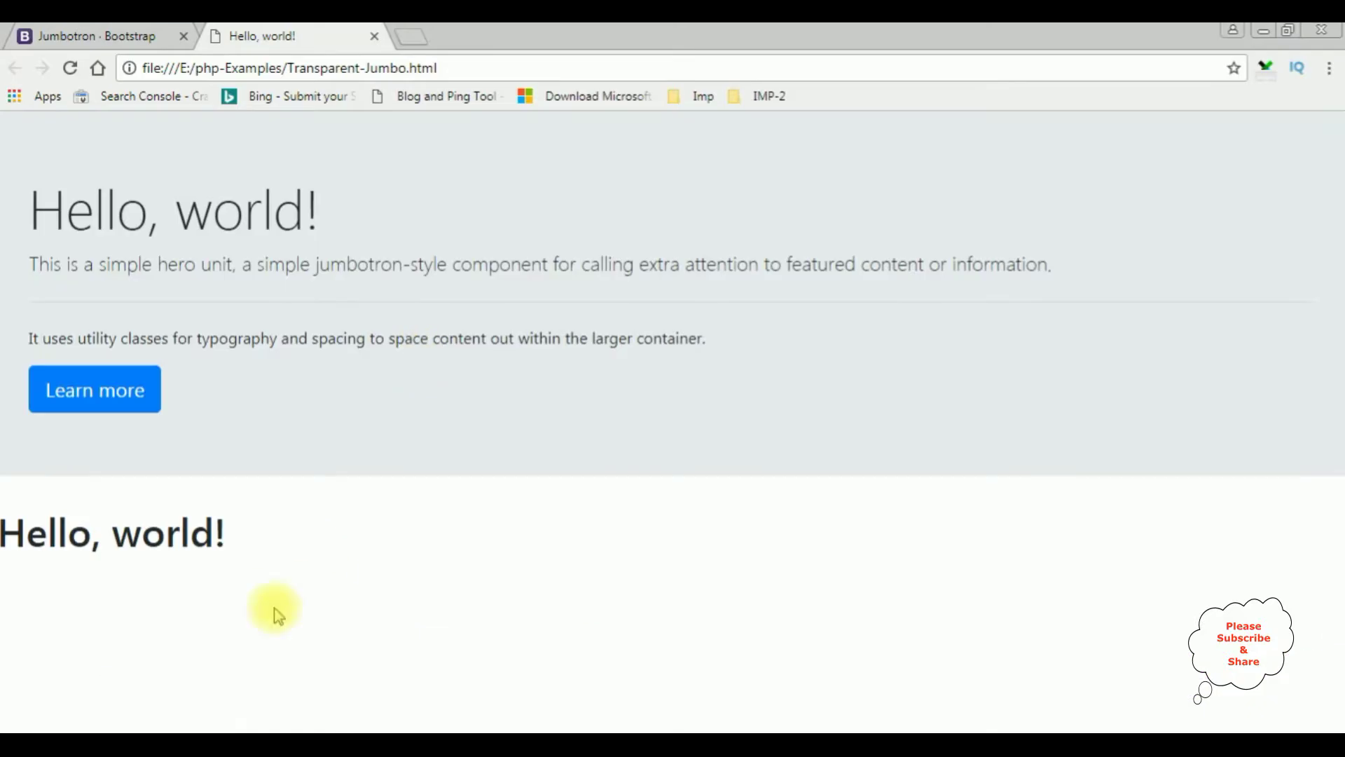
left_click(70, 68)
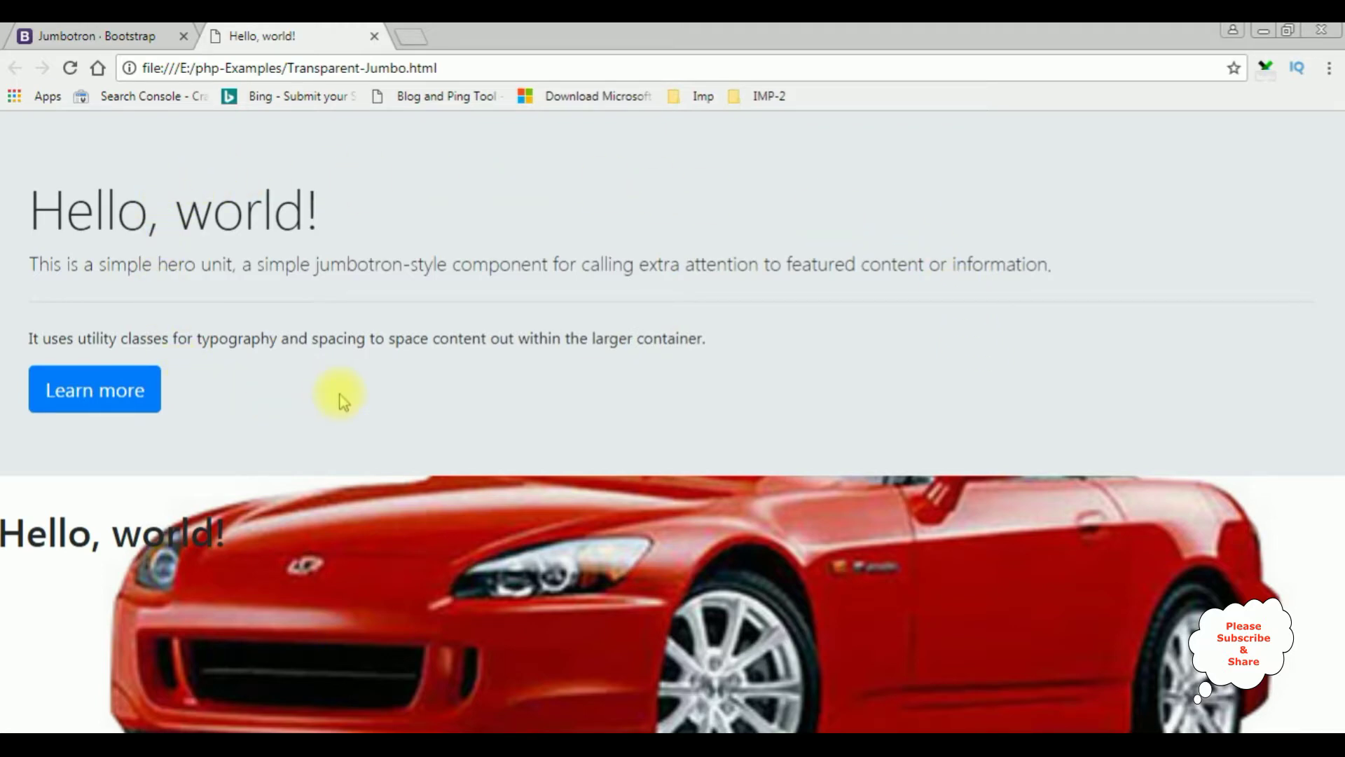
key("alt+Tab")
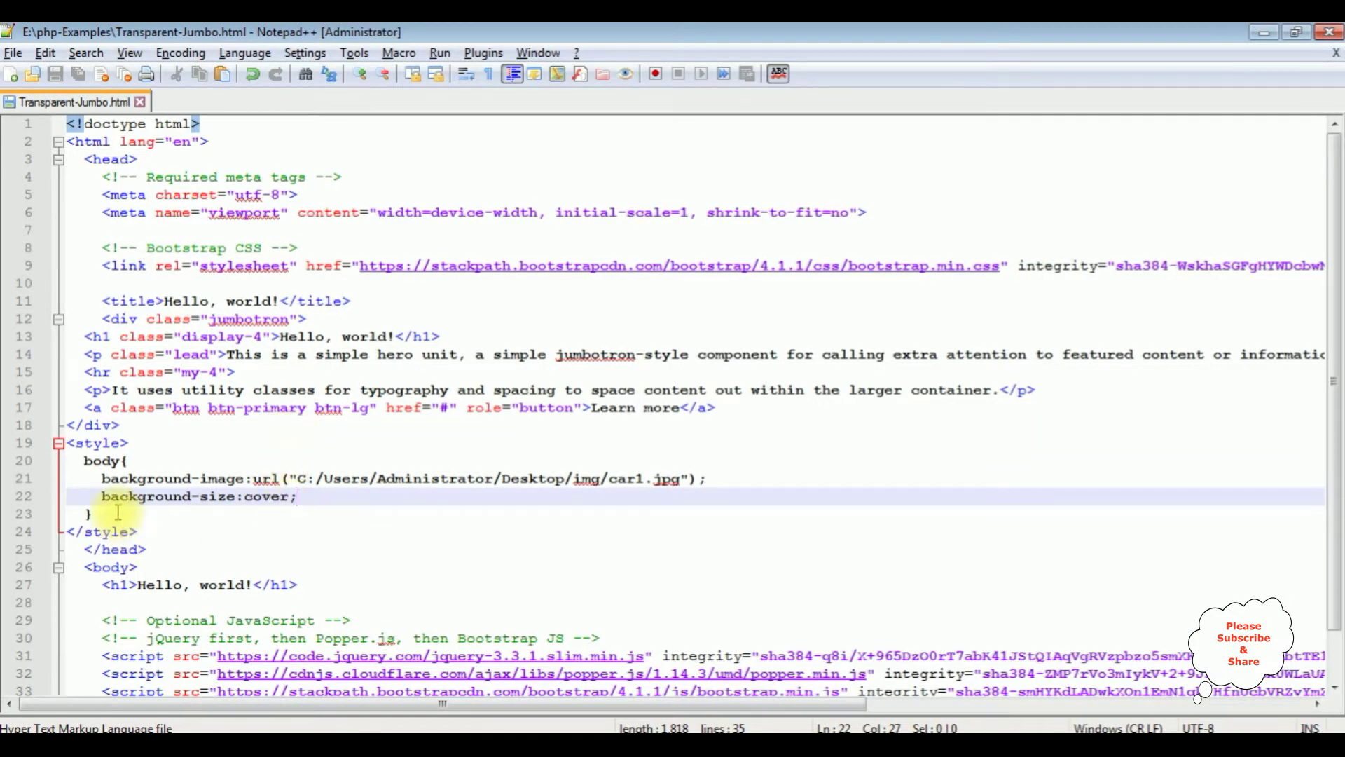
Start a jumbotron rule below the body rule, copying the class name from line 12.
left_click(117, 512)
key("Return")
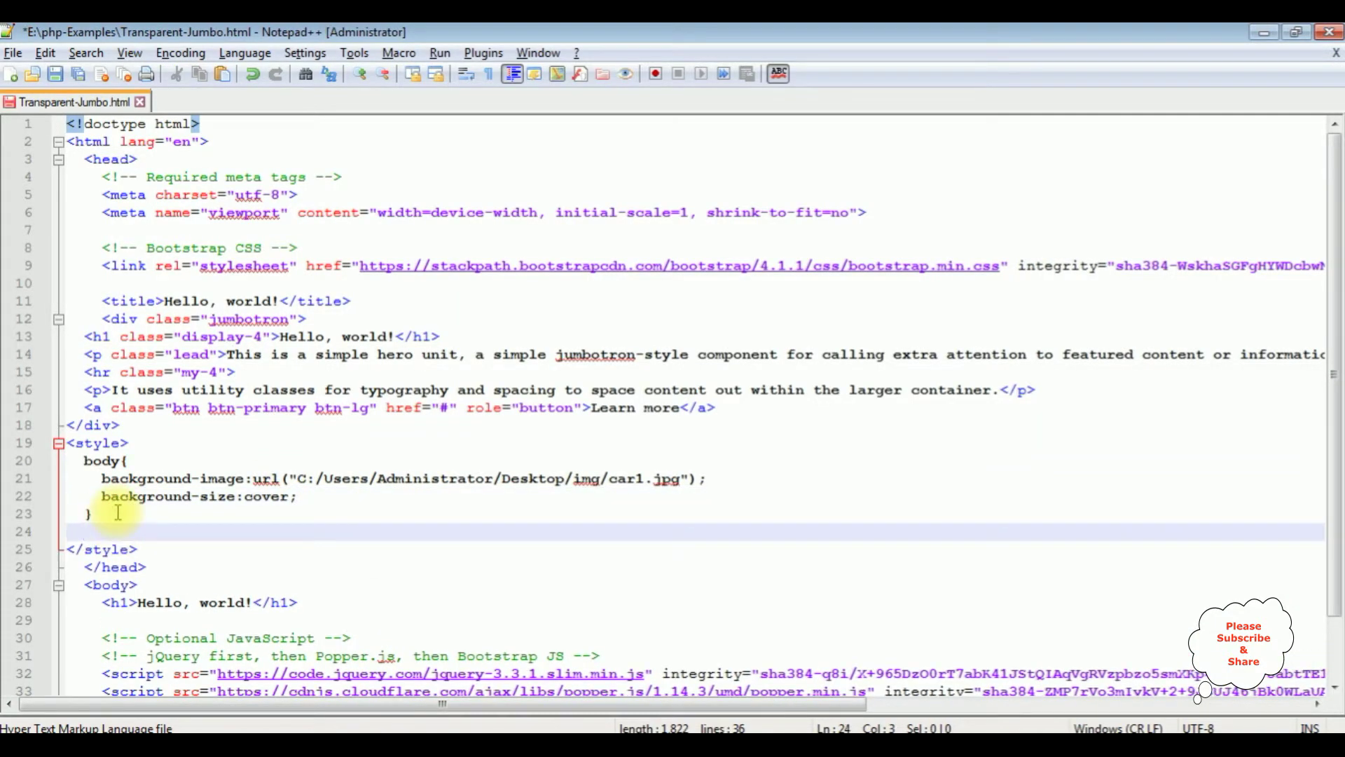
key("Return")
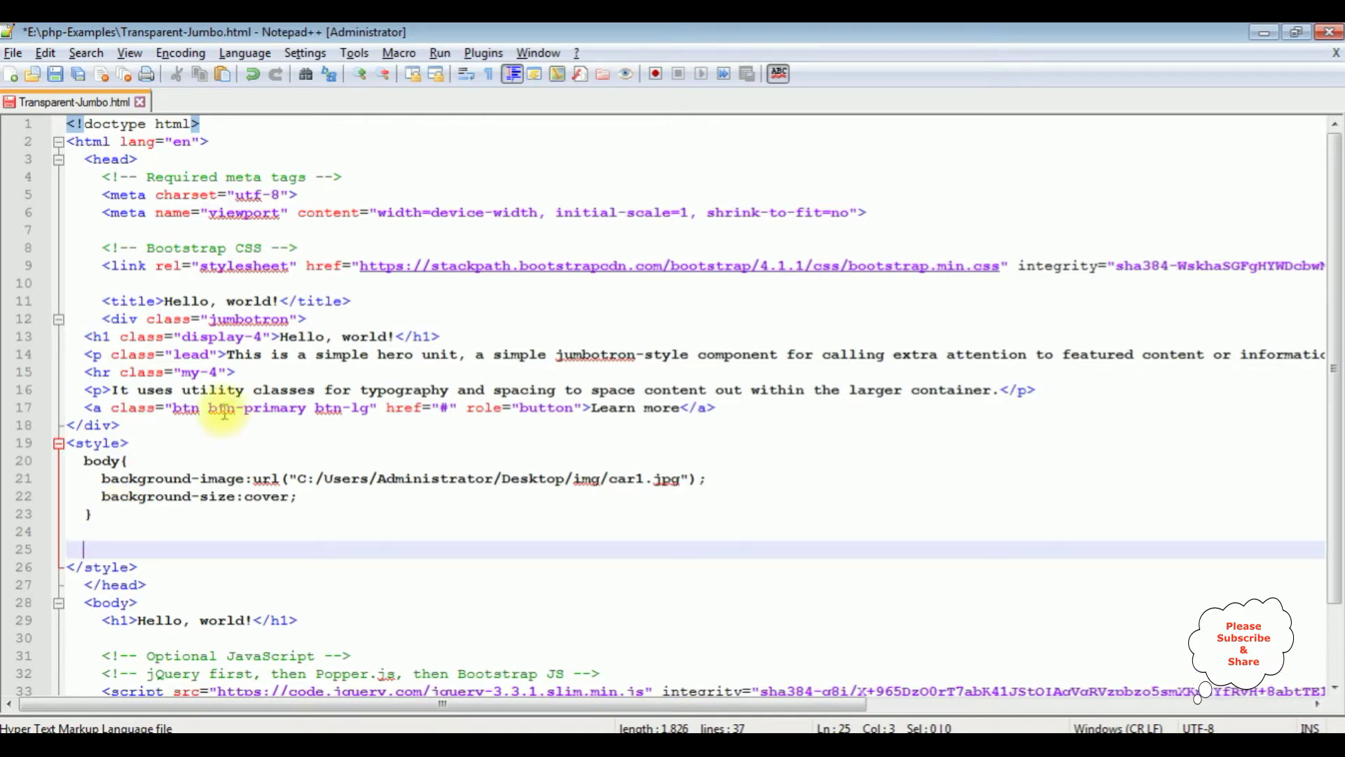
double_click(246, 318)
key("ctrl+c")
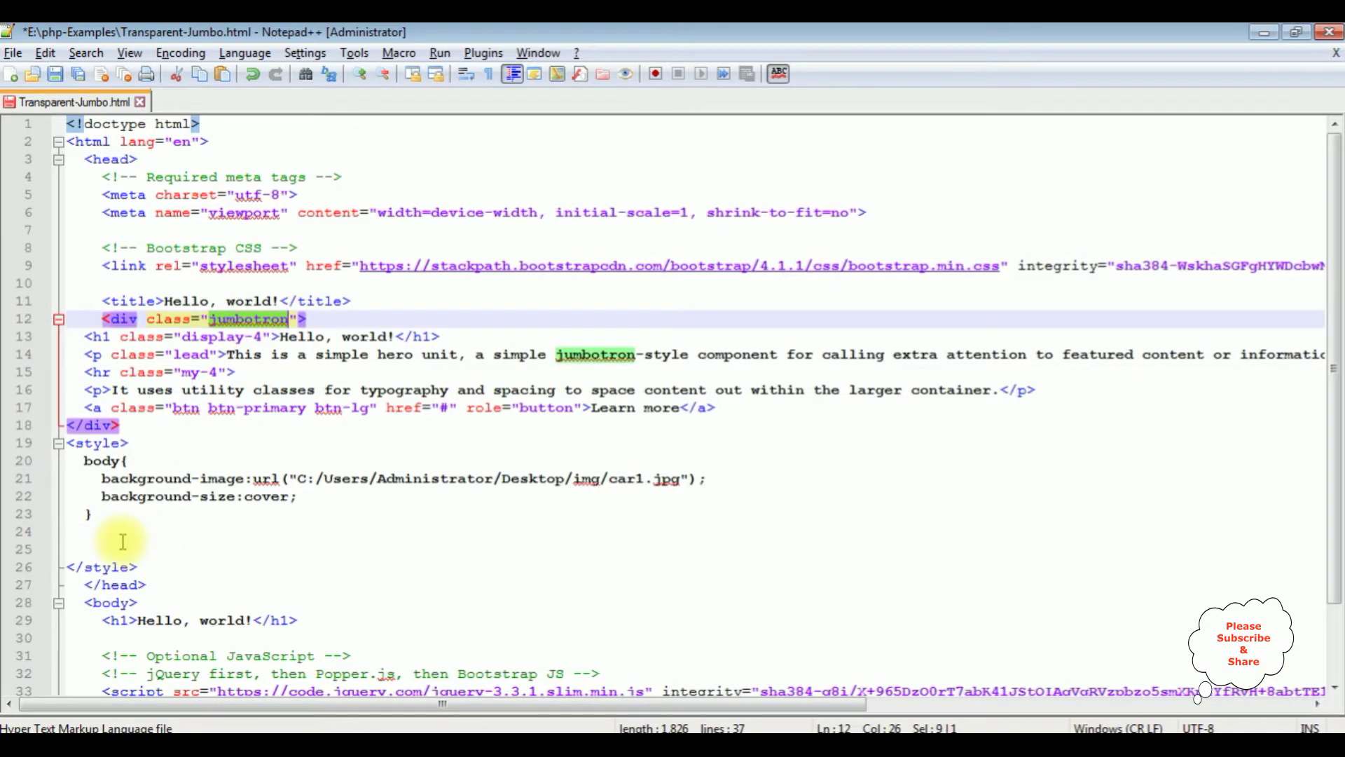
left_click(106, 546)
key("ctrl+v")
type("{")
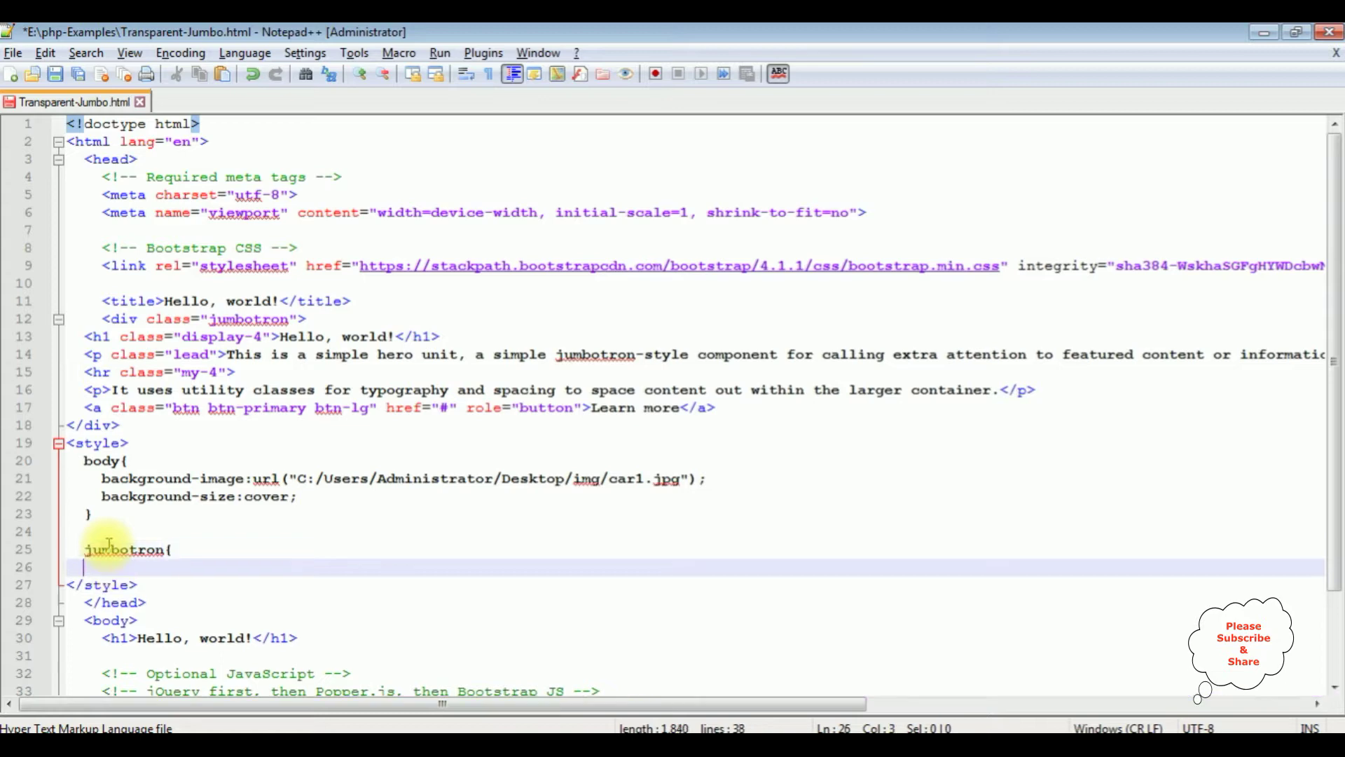
Give .jumbotron background rgba(0,0,0,0.0001) and save the file.
key("Return")
key("Tab")
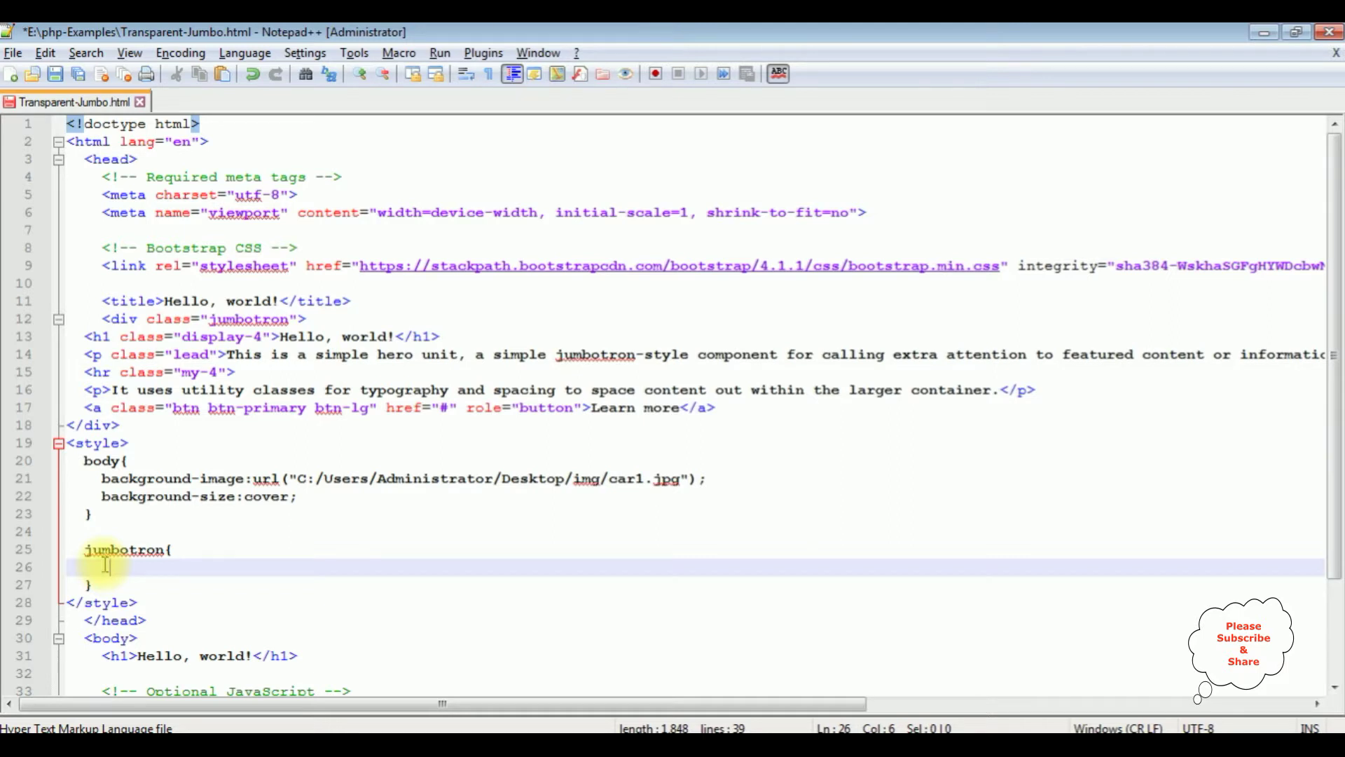
type("bac")
key("Return")
type(":")
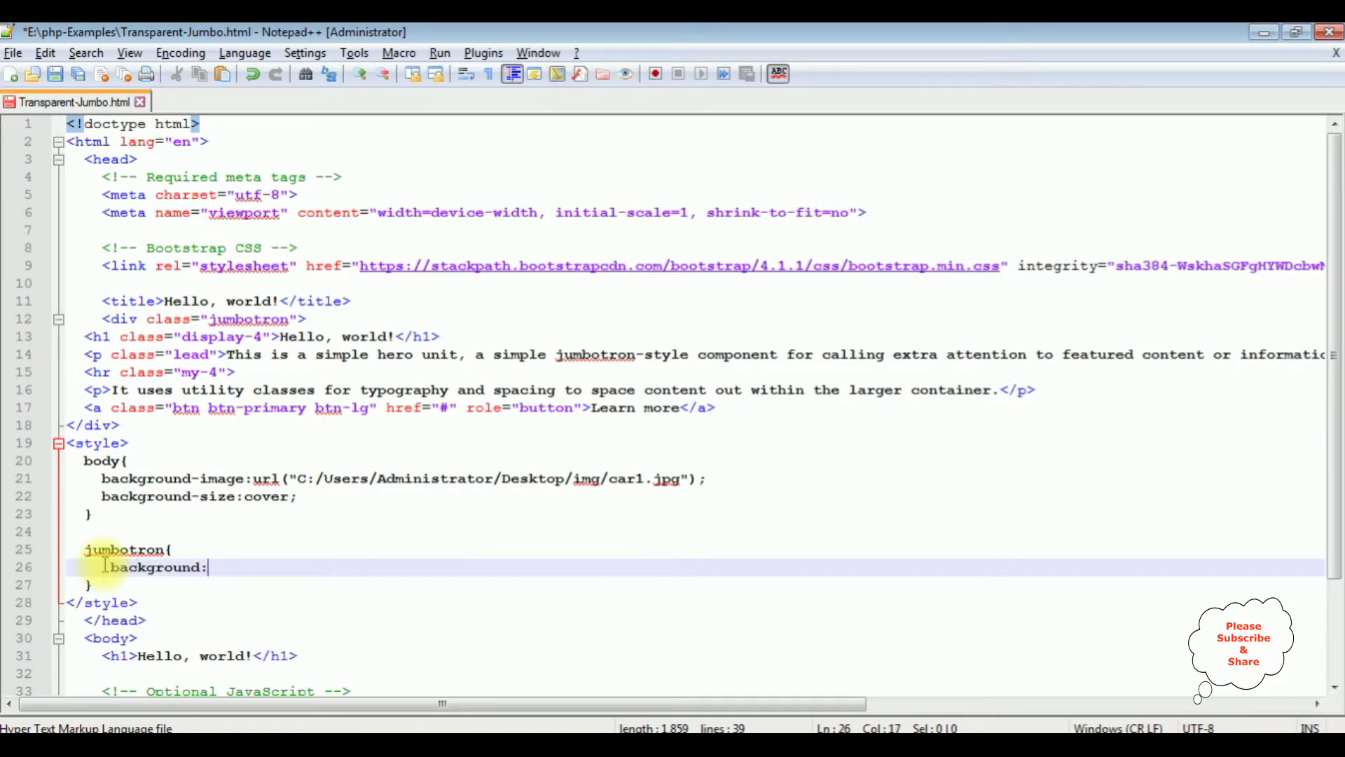
type("rgba")
type("(")
type("0,0,0")
type(",")
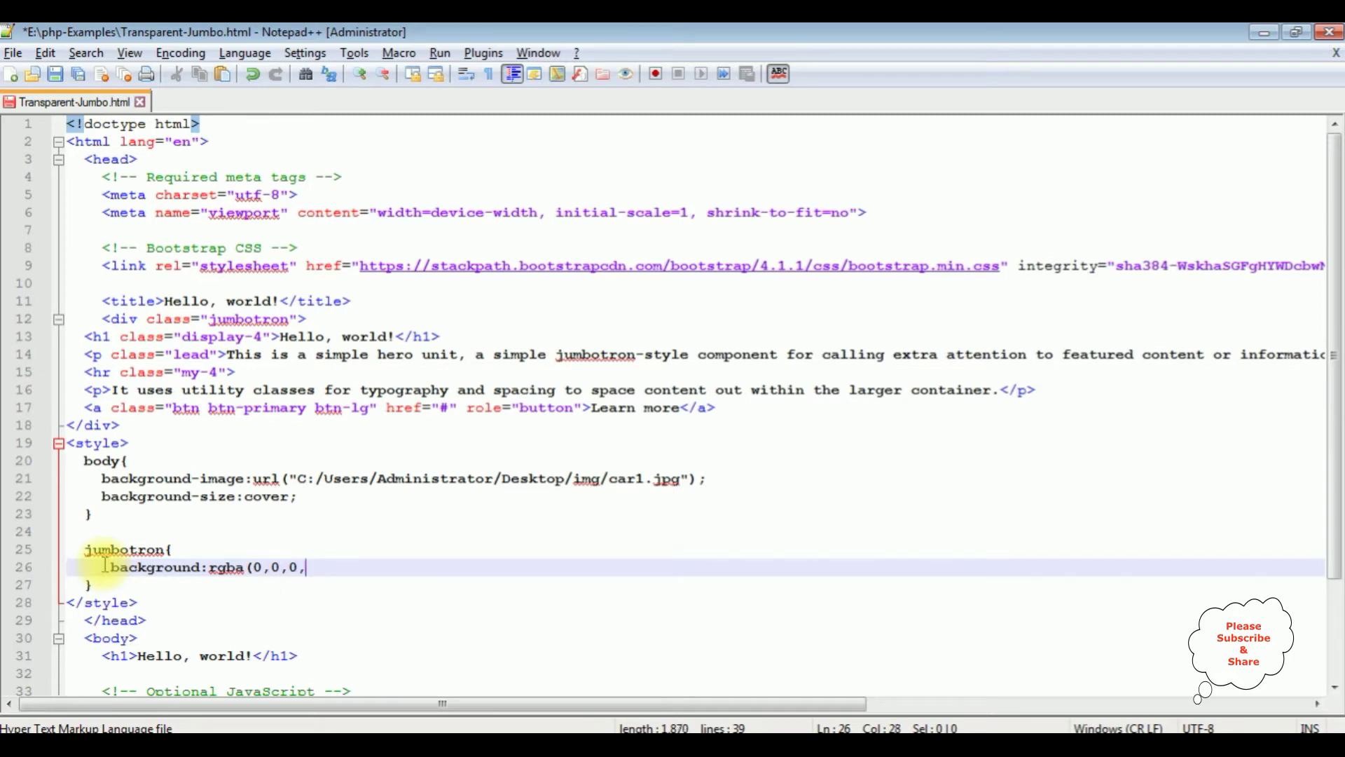
type("0")
type(".")
type("0001)")
type(";")
left_click(89, 554)
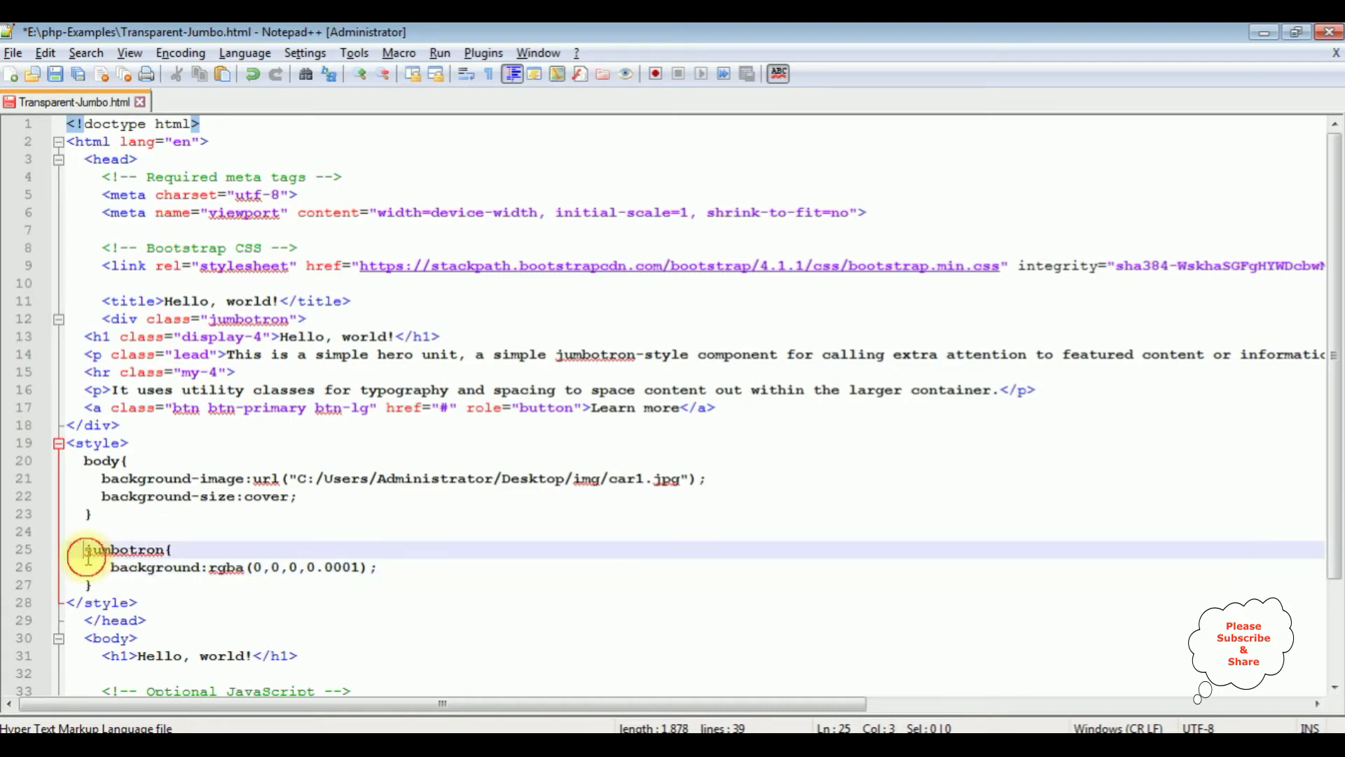
type(".")
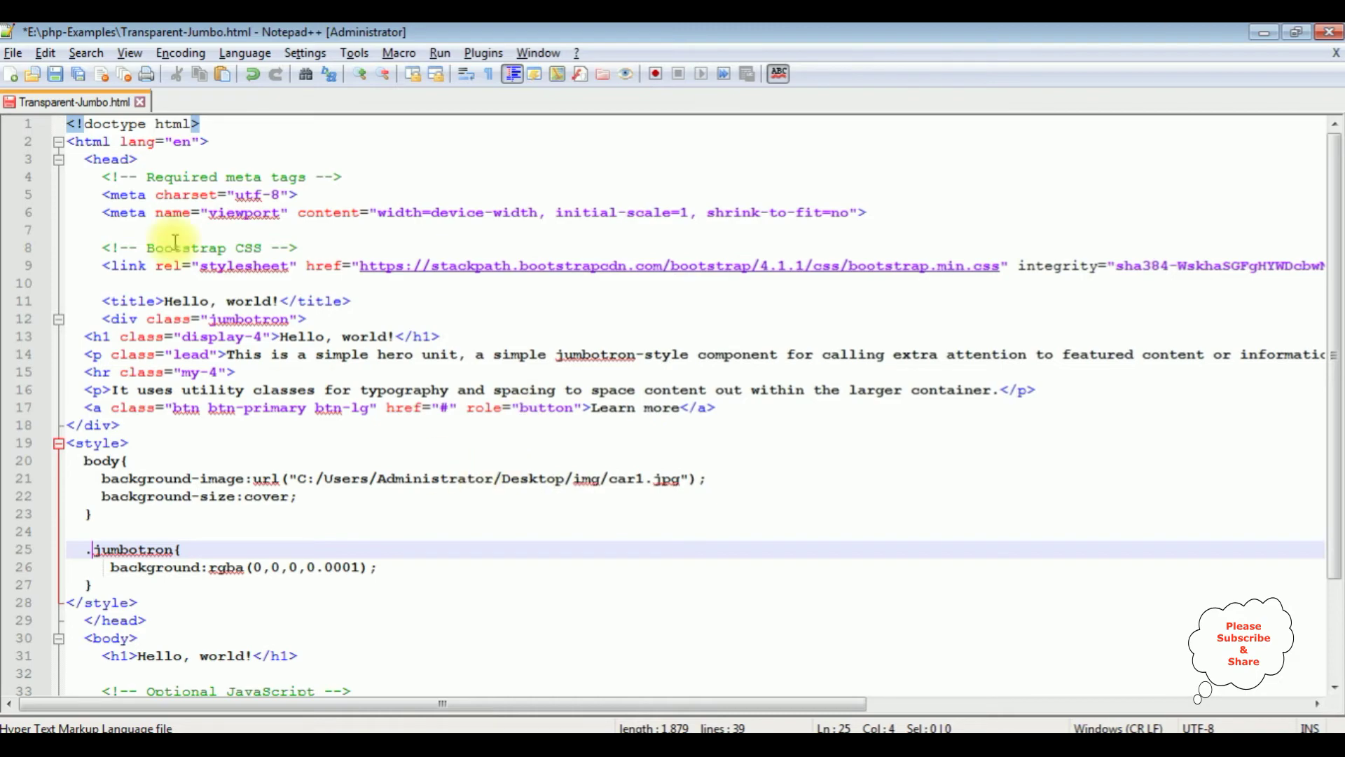
left_click(59, 74)
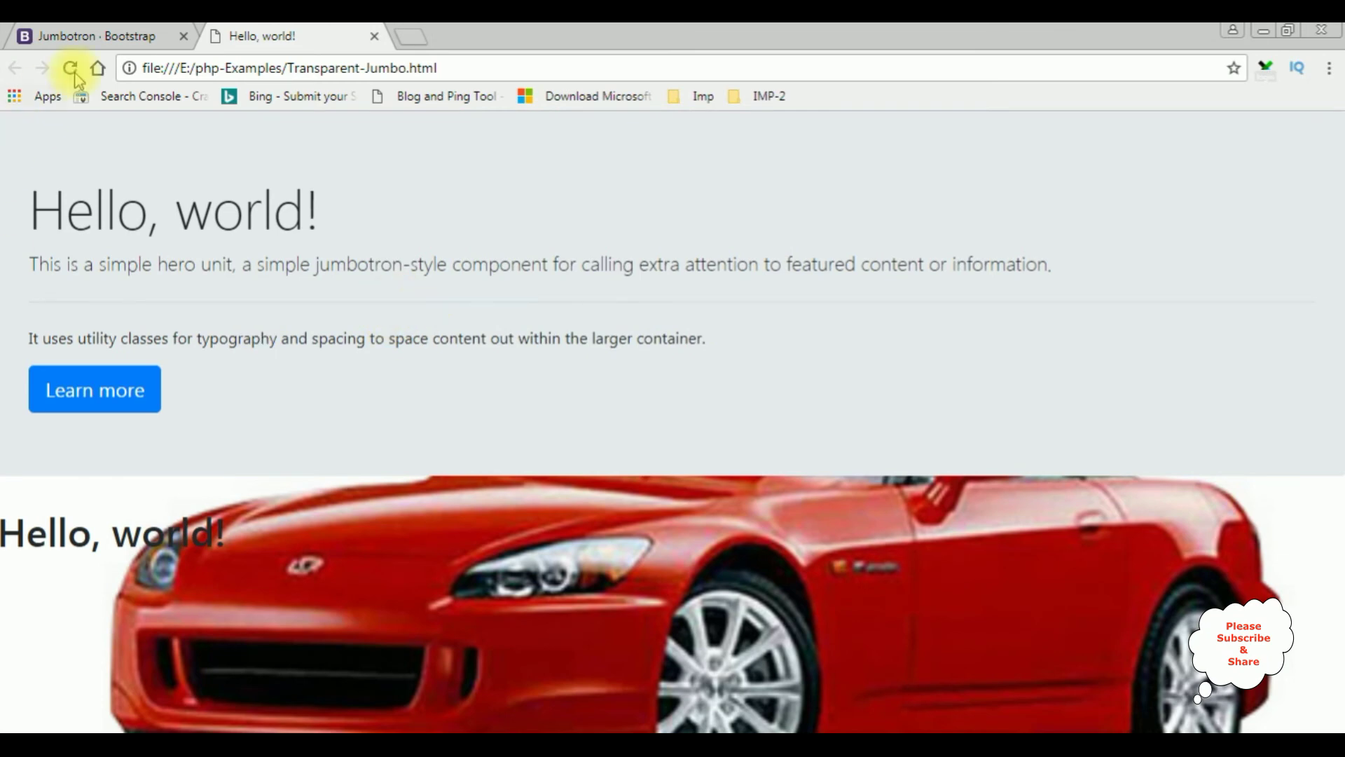
Reload the page in Chrome to show the red car background through the transparent jumbotron.
left_click(69, 68)
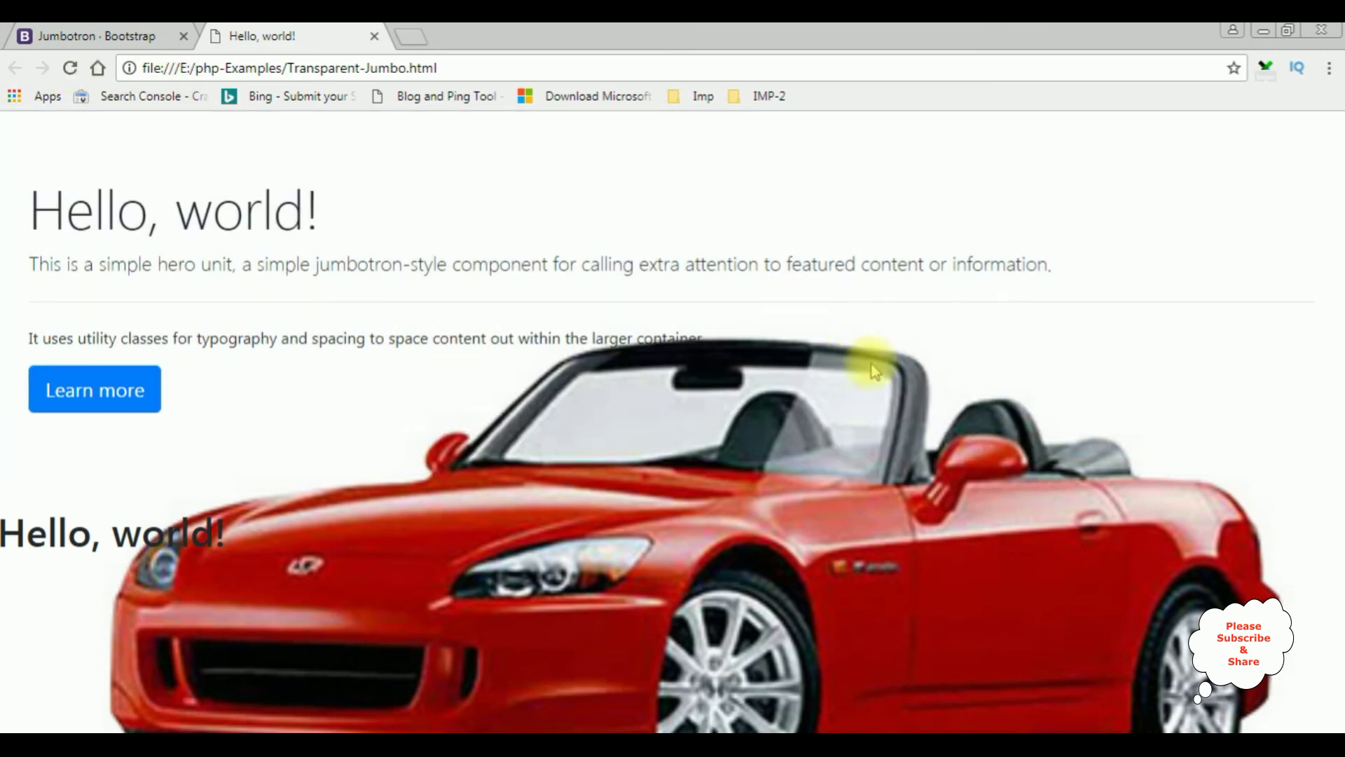